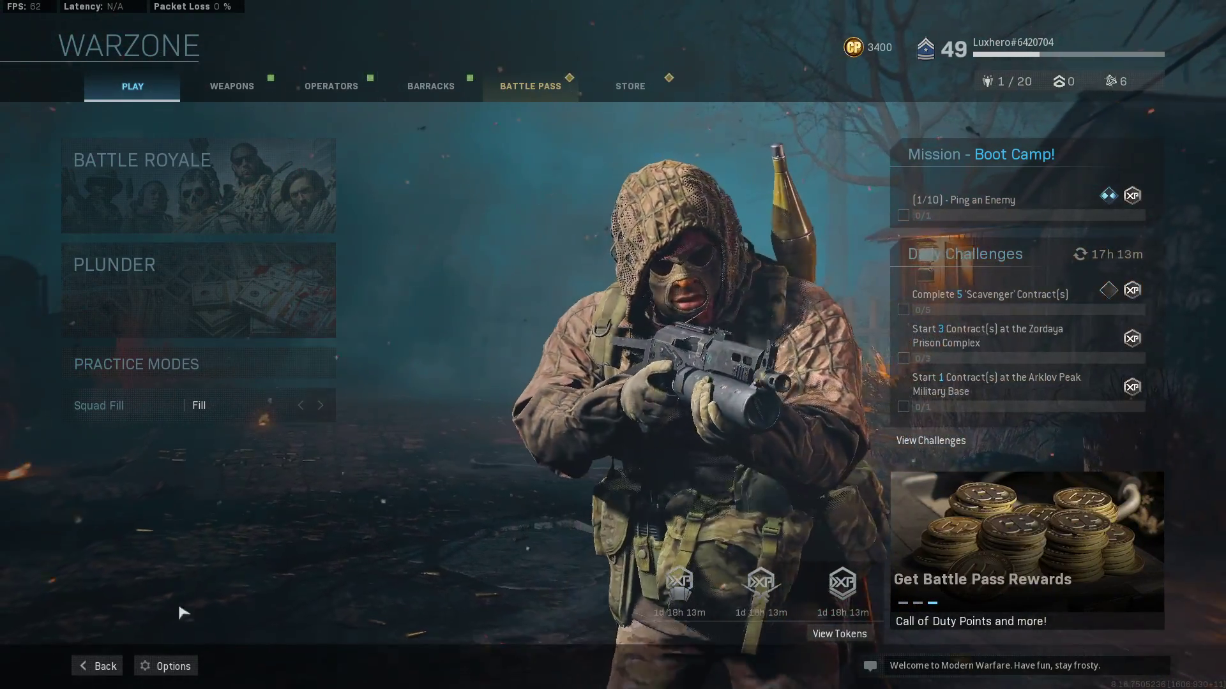
- Open the game options and review the general settings, from field of view down to the telemetry widgets
left_click(163, 667)
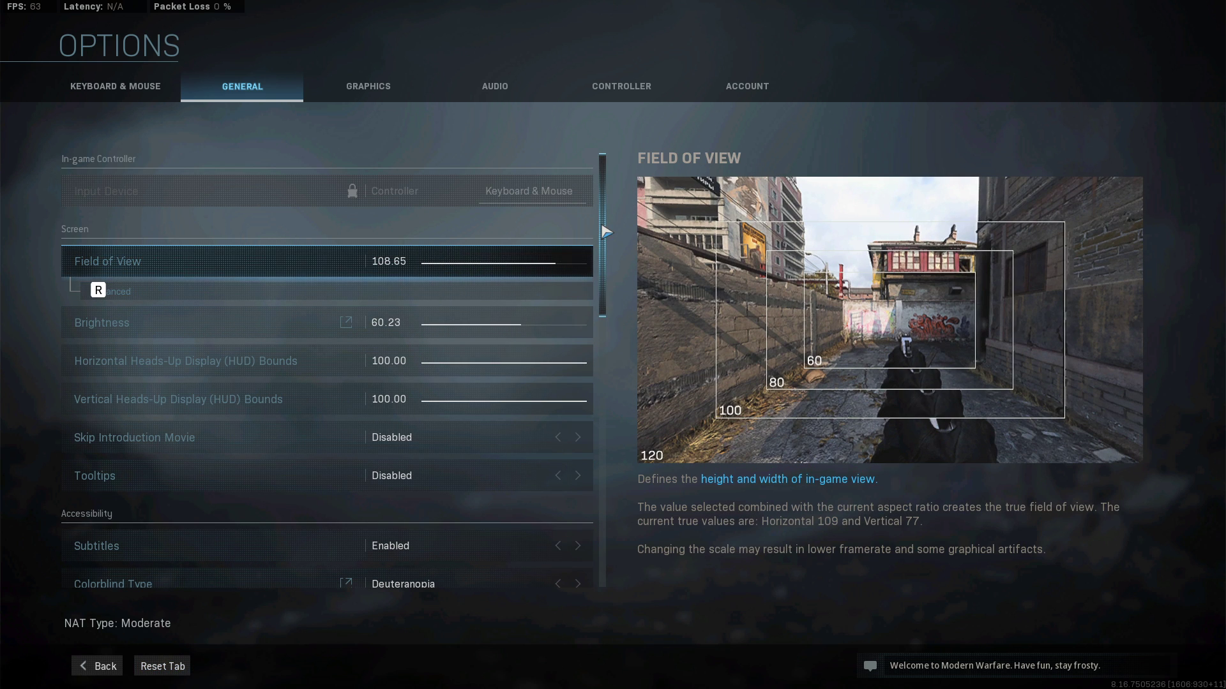
left_click_drag(593, 261, 600, 502)
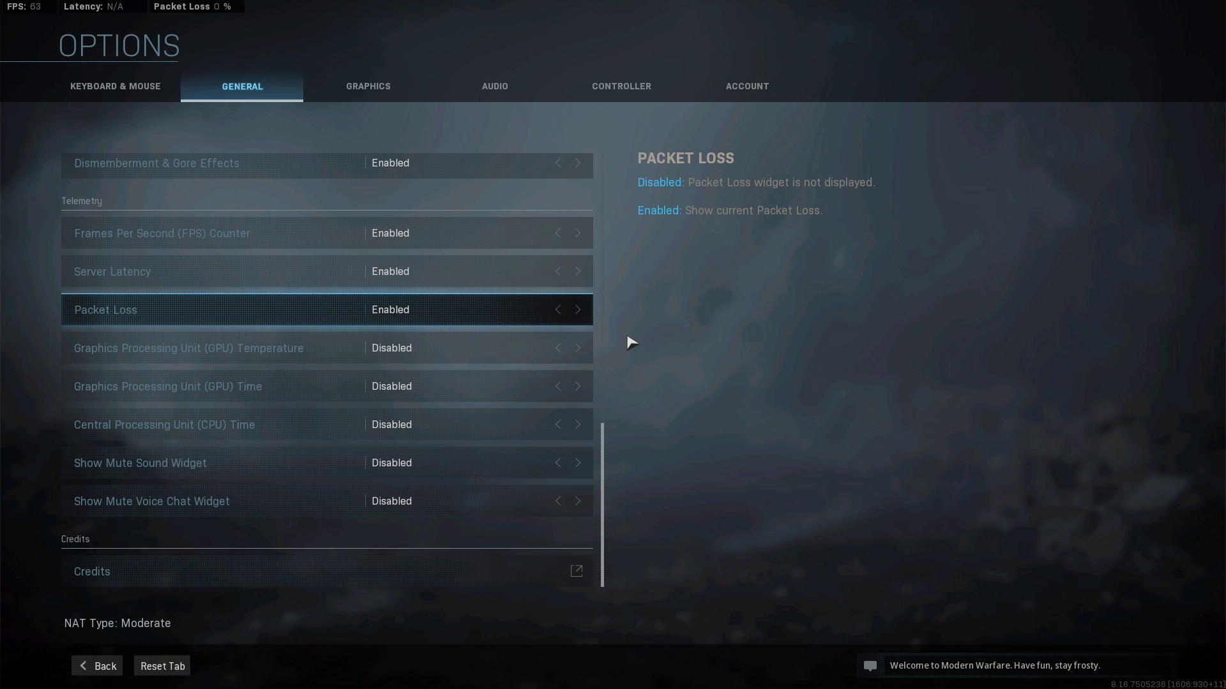
left_click_drag(603, 434, 612, 167)
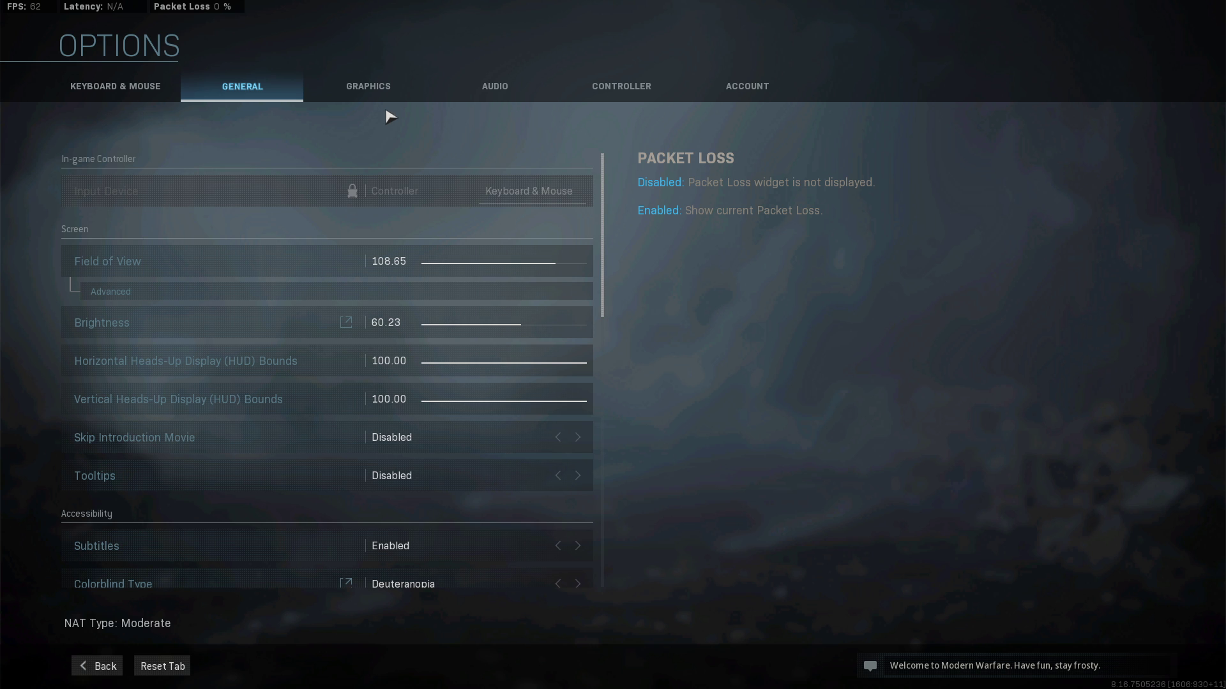
- In the graphics options, set the render resolution to 100
left_click(379, 89)
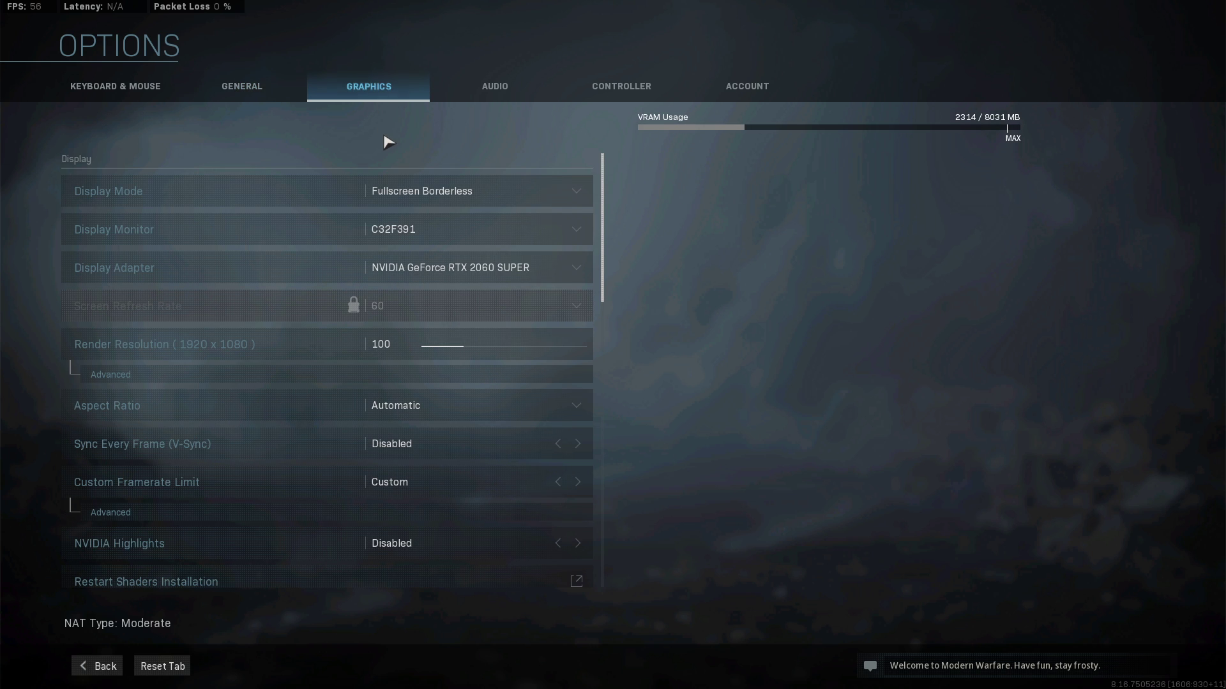
left_click_drag(609, 169, 610, 171)
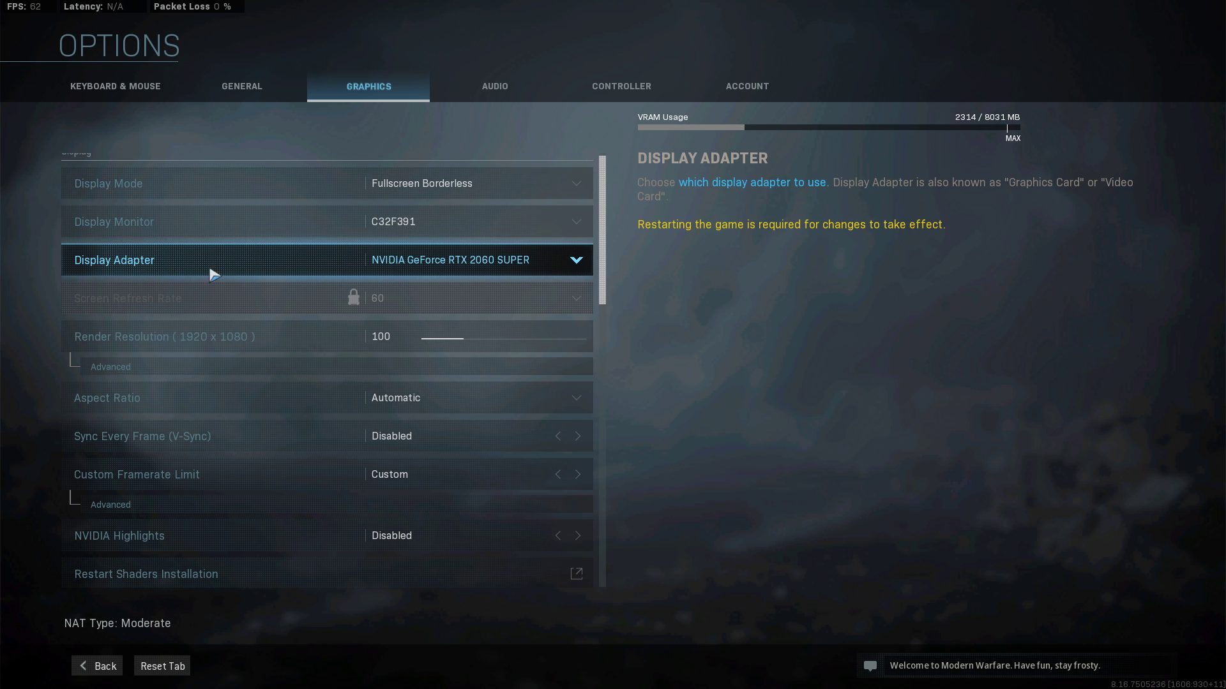
scroll(588, 262, "down", 4)
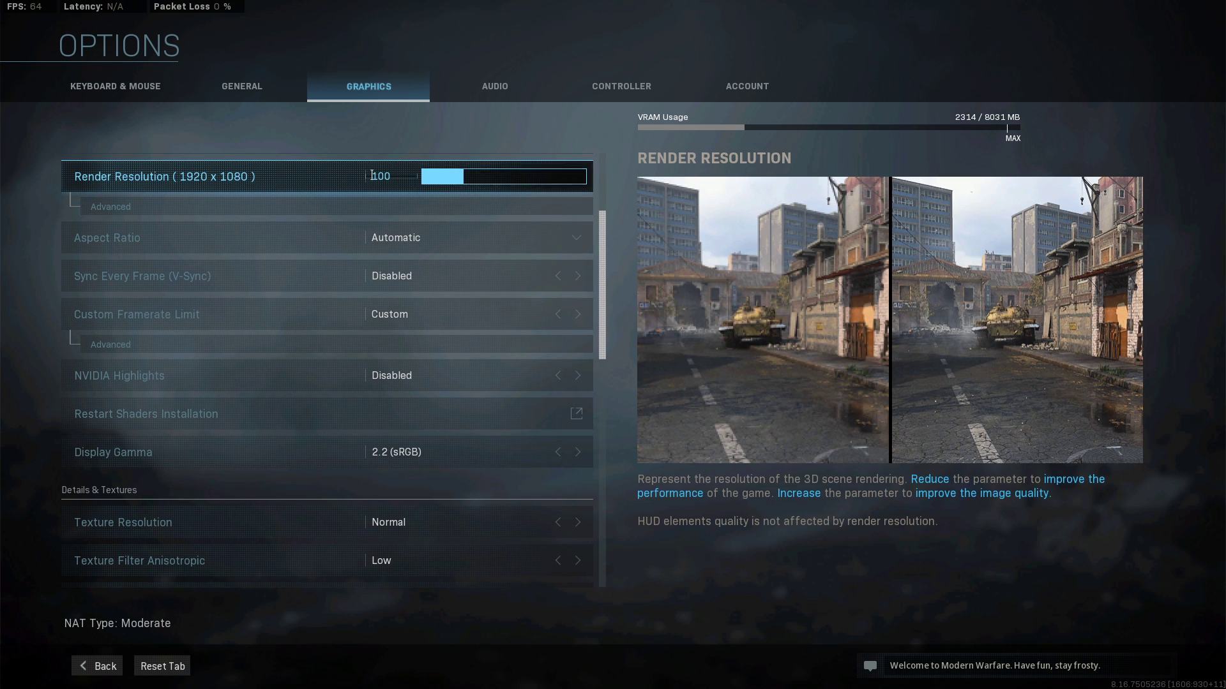
left_click(372, 175)
type("90")
key("Return")
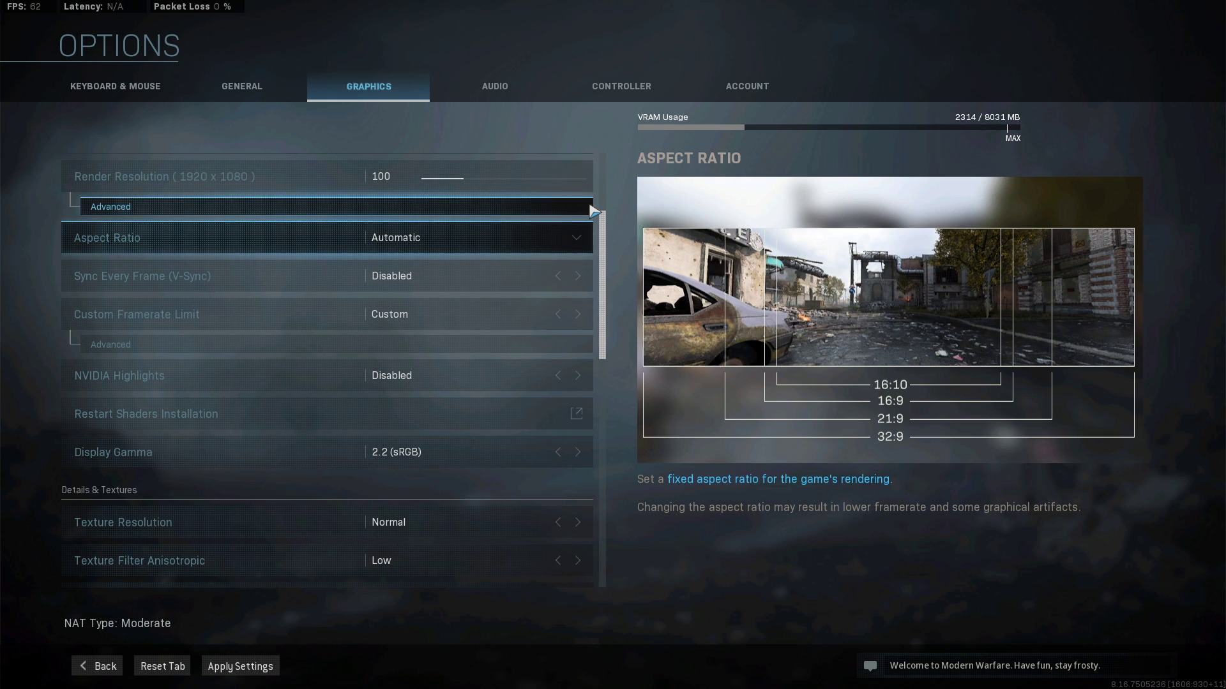
- Check the display resolution among the advanced render resolution settings, leaving them collapsed
left_click(422, 214)
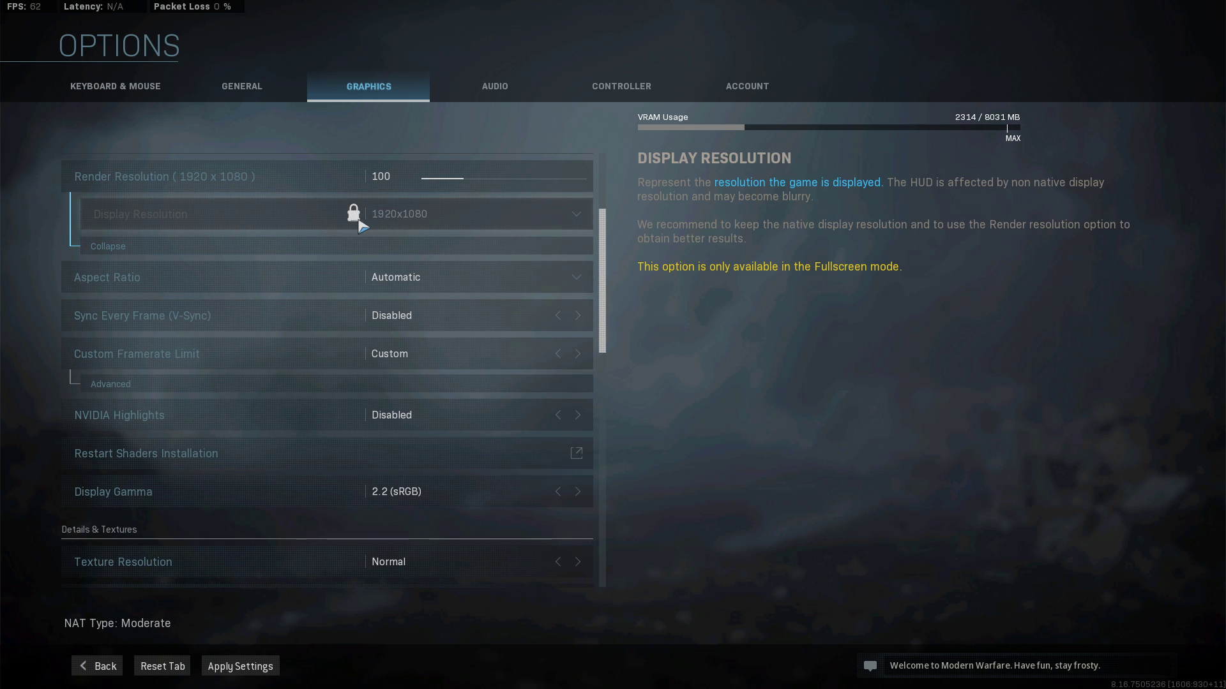
left_click(351, 246)
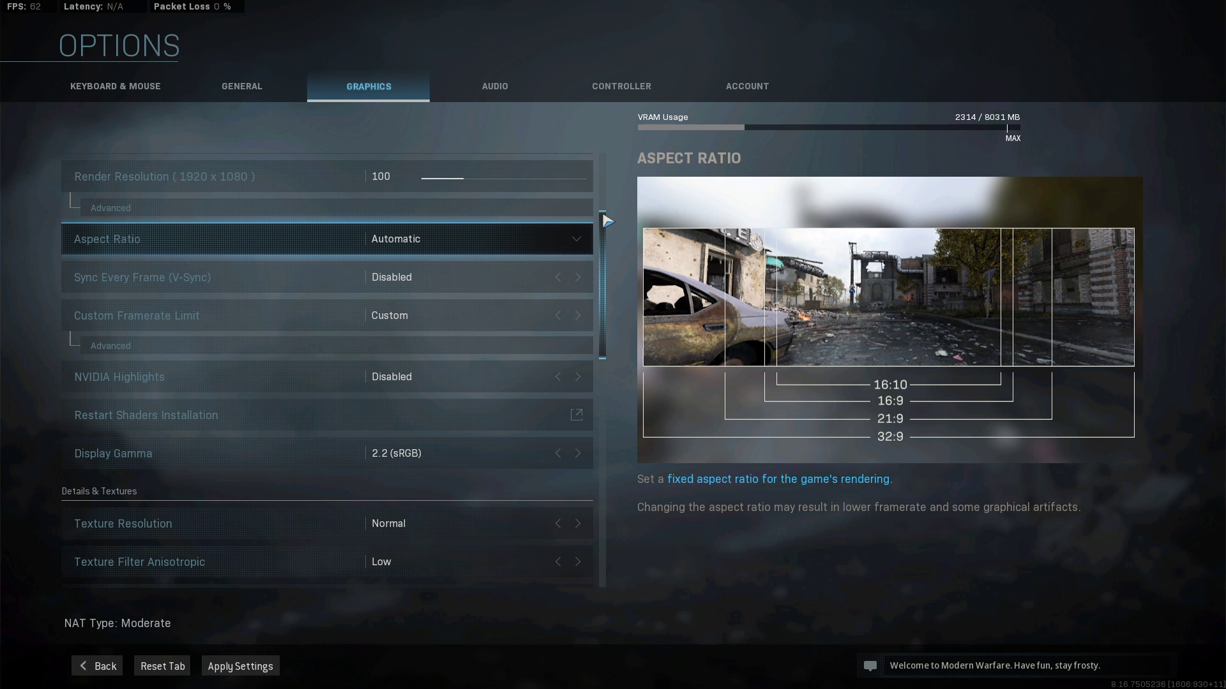
left_click(547, 206)
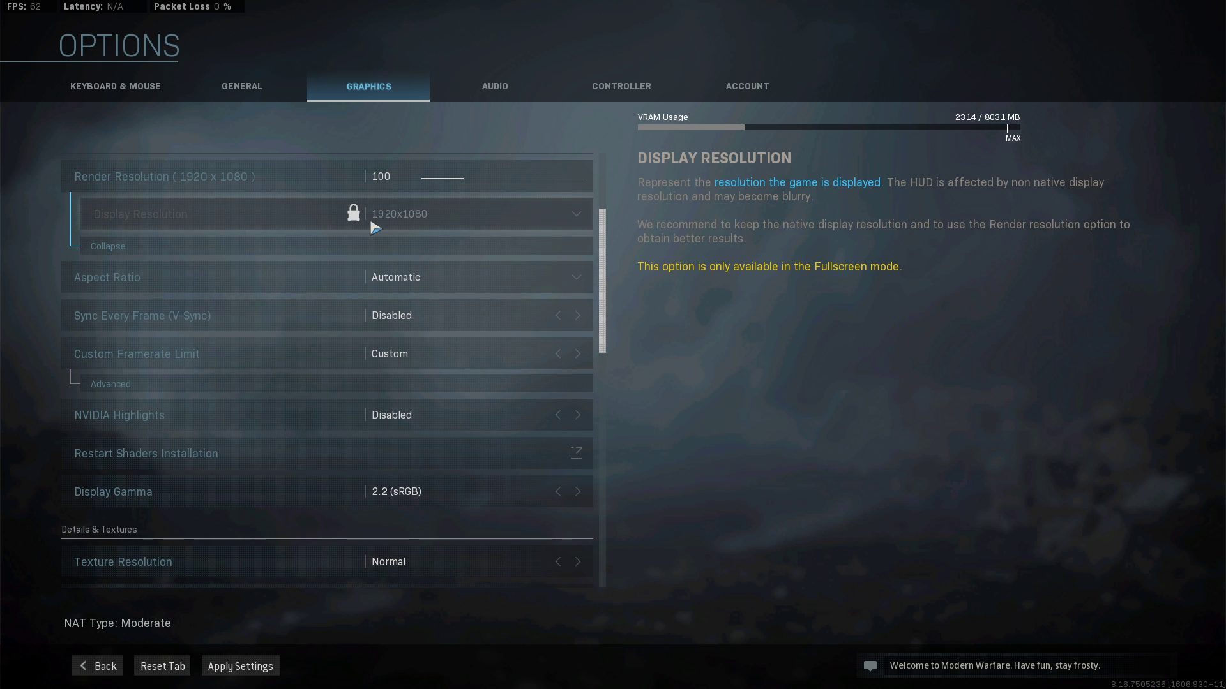
left_click(371, 246)
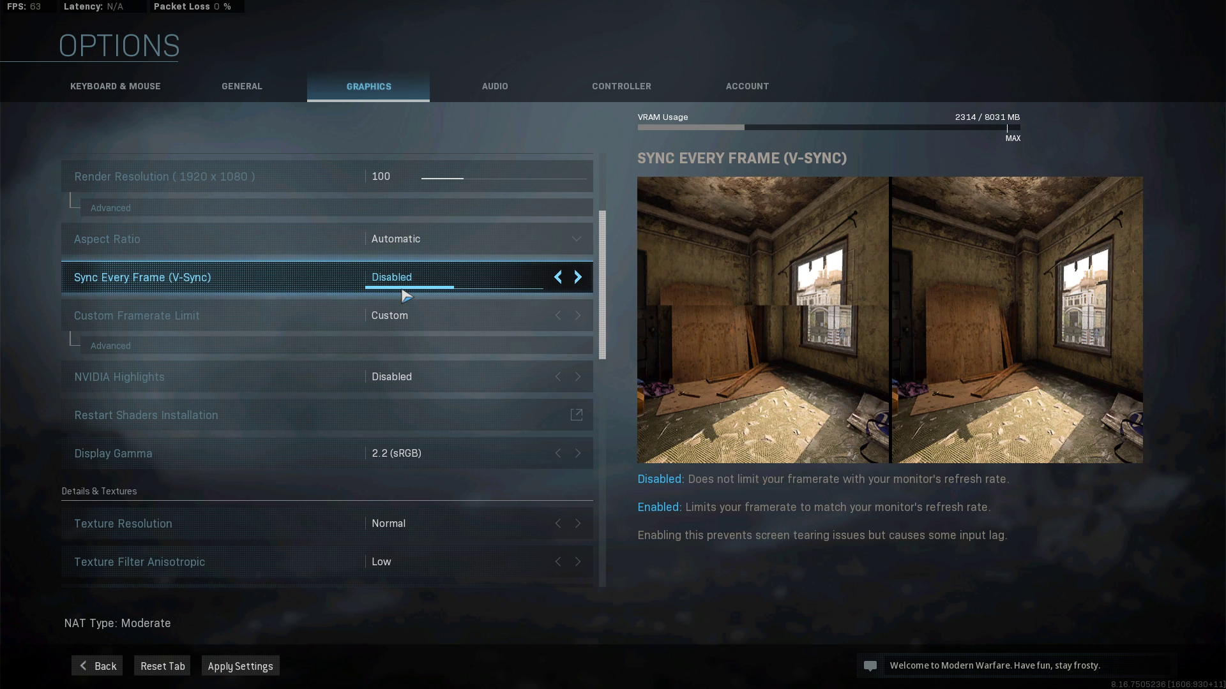
- Set the framerate limit to Custom, with a gameplay custom framerate limit of 180
left_click(559, 317)
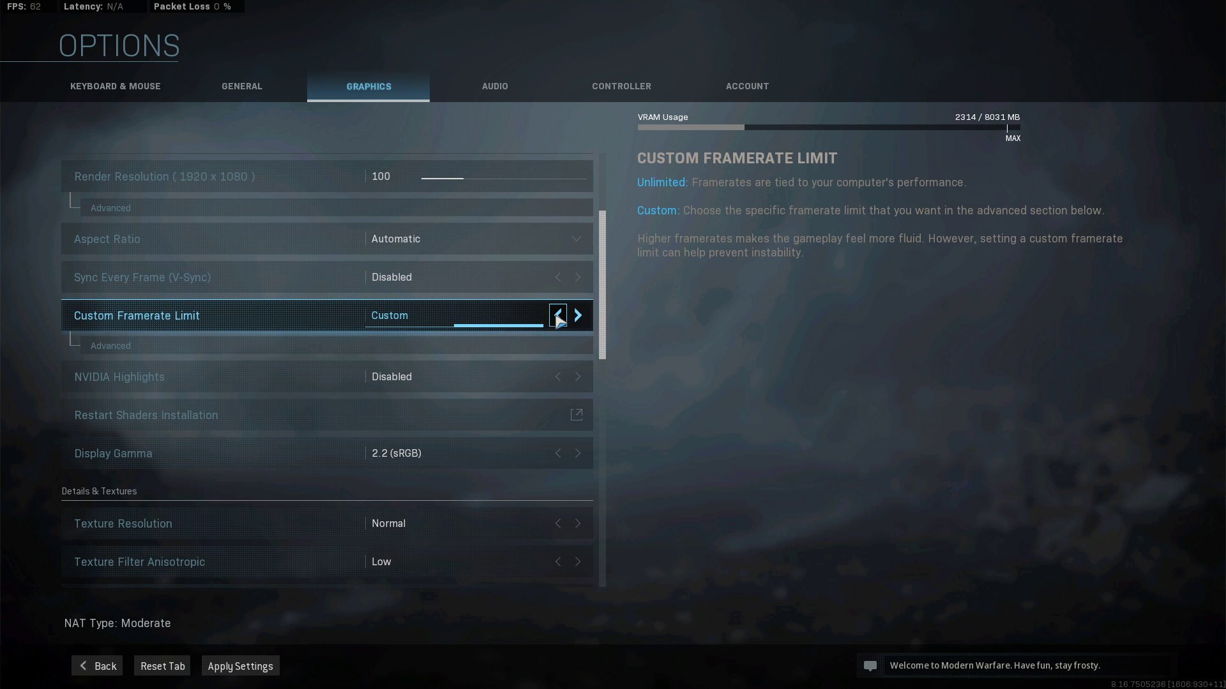
scroll(555, 317, "down", 1)
left_click(338, 285)
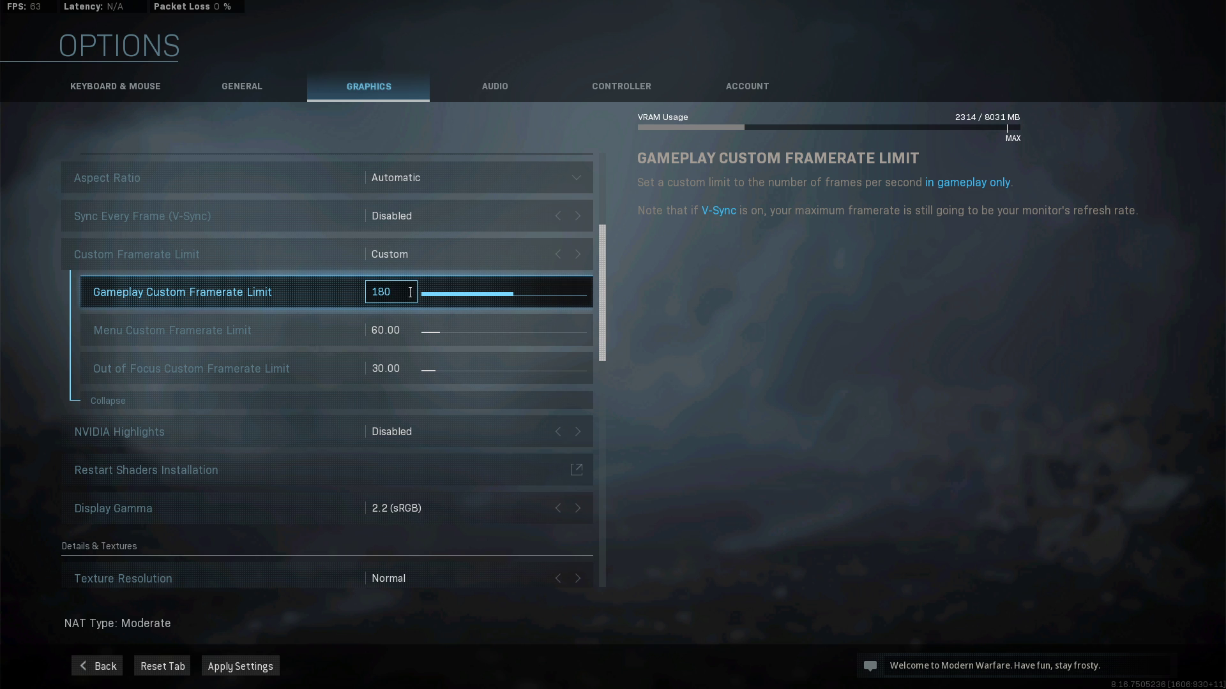
key("Return")
scroll(607, 317, "down", 2)
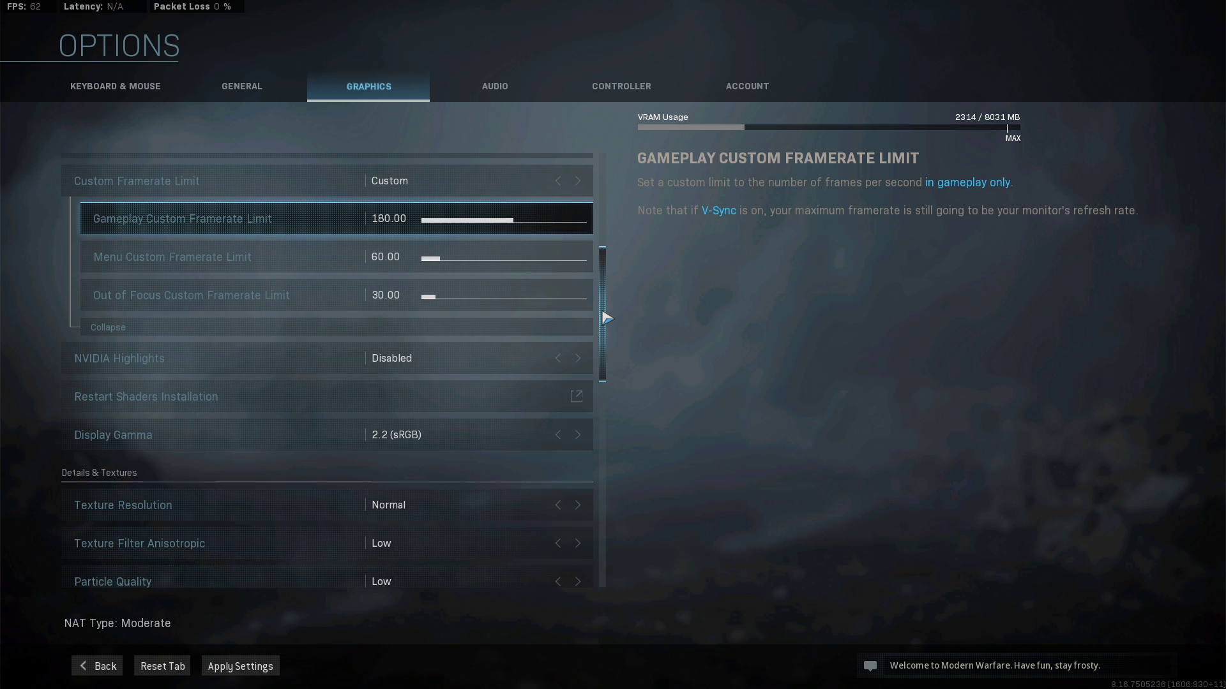
- Apply the graphics settings and return to the Warzone main menu
scroll(607, 317, "down", 2)
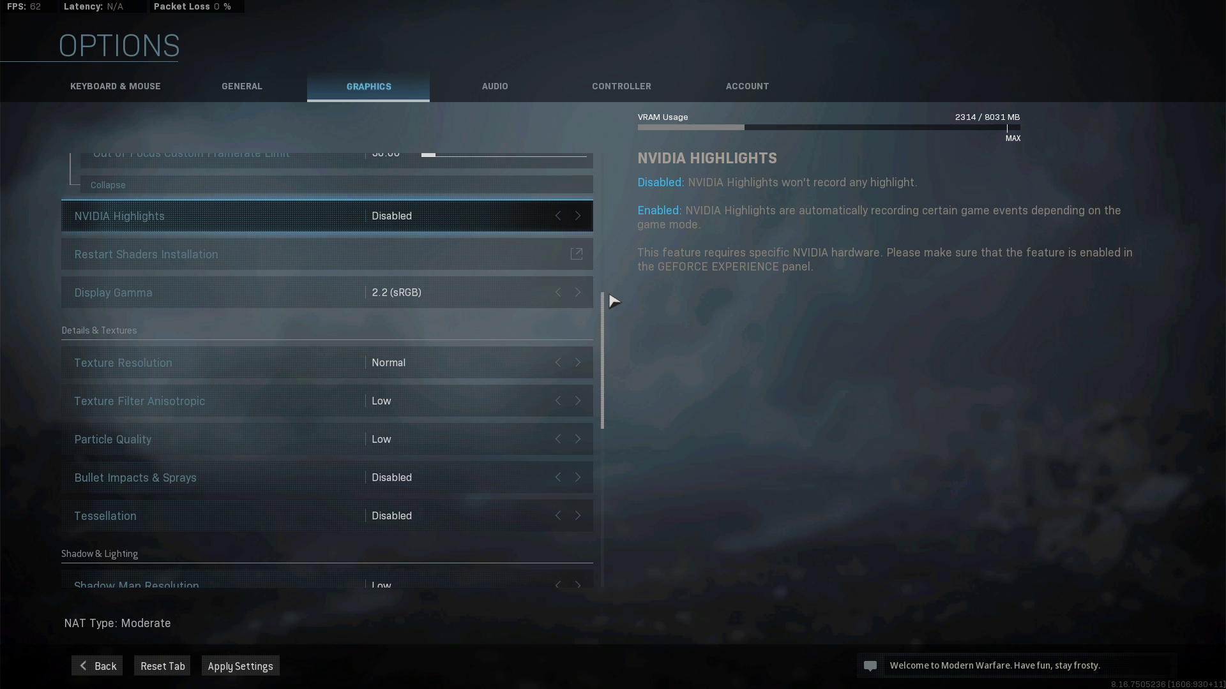
left_click_drag(606, 311, 607, 357)
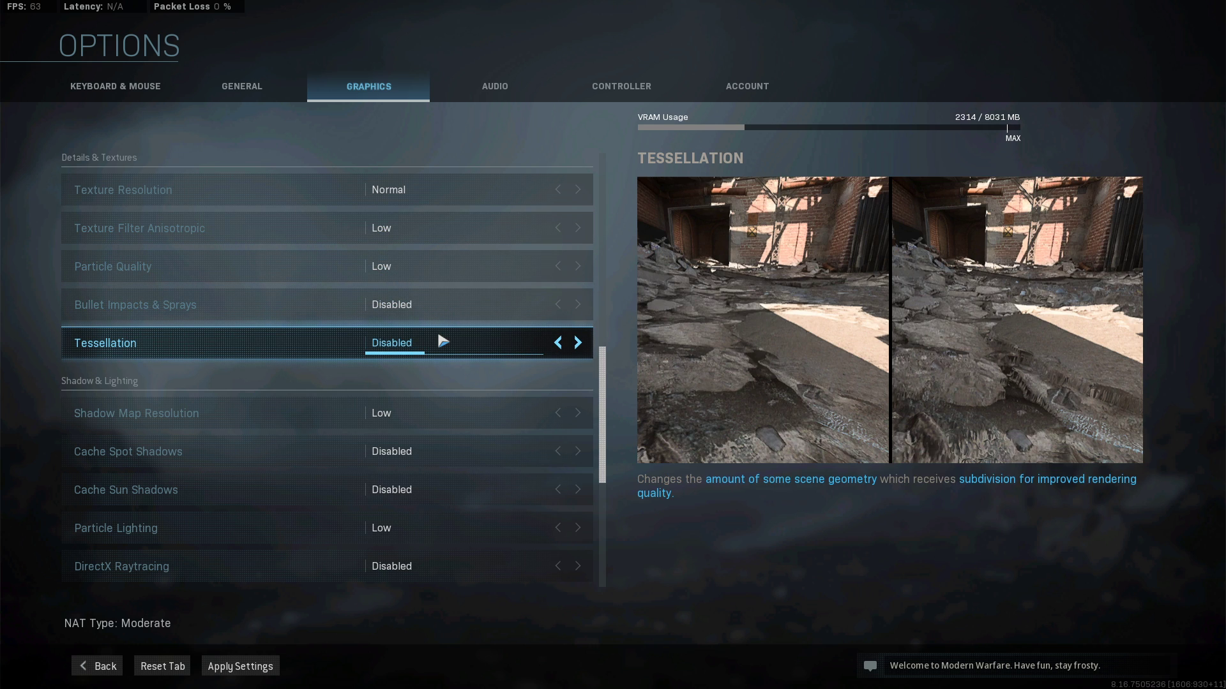
scroll(515, 339, "down", 3)
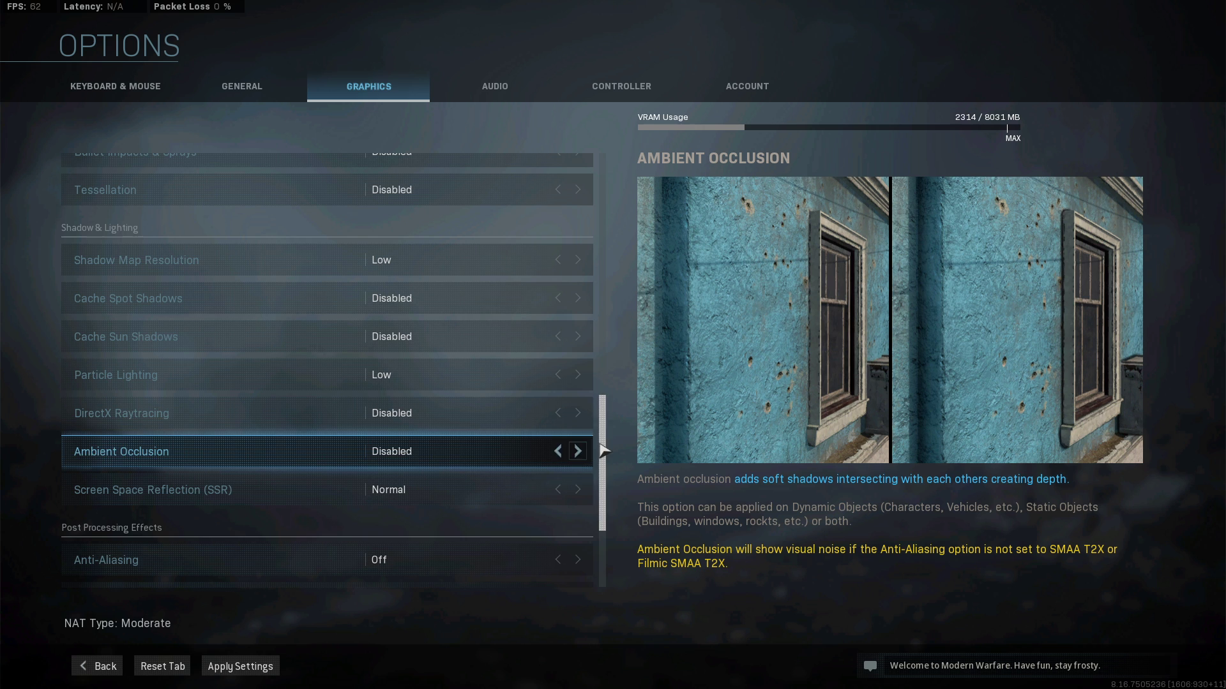
scroll(605, 455, "down", 1)
scroll(605, 456, "down", 4)
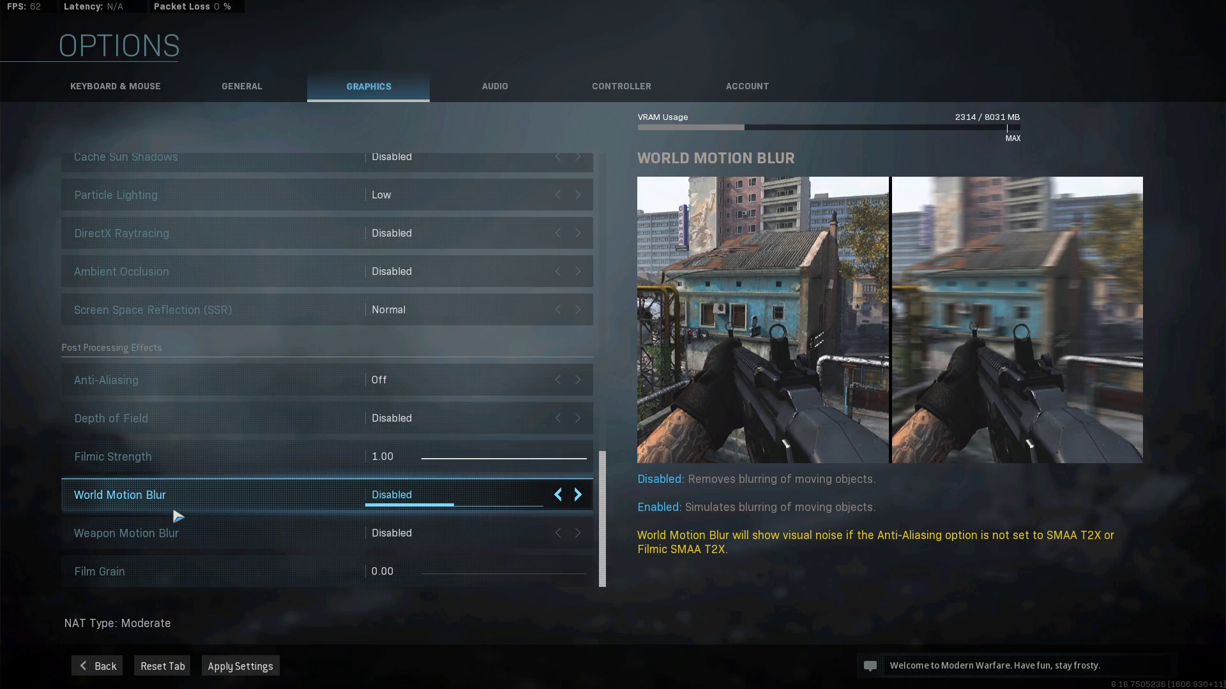
left_click(239, 665)
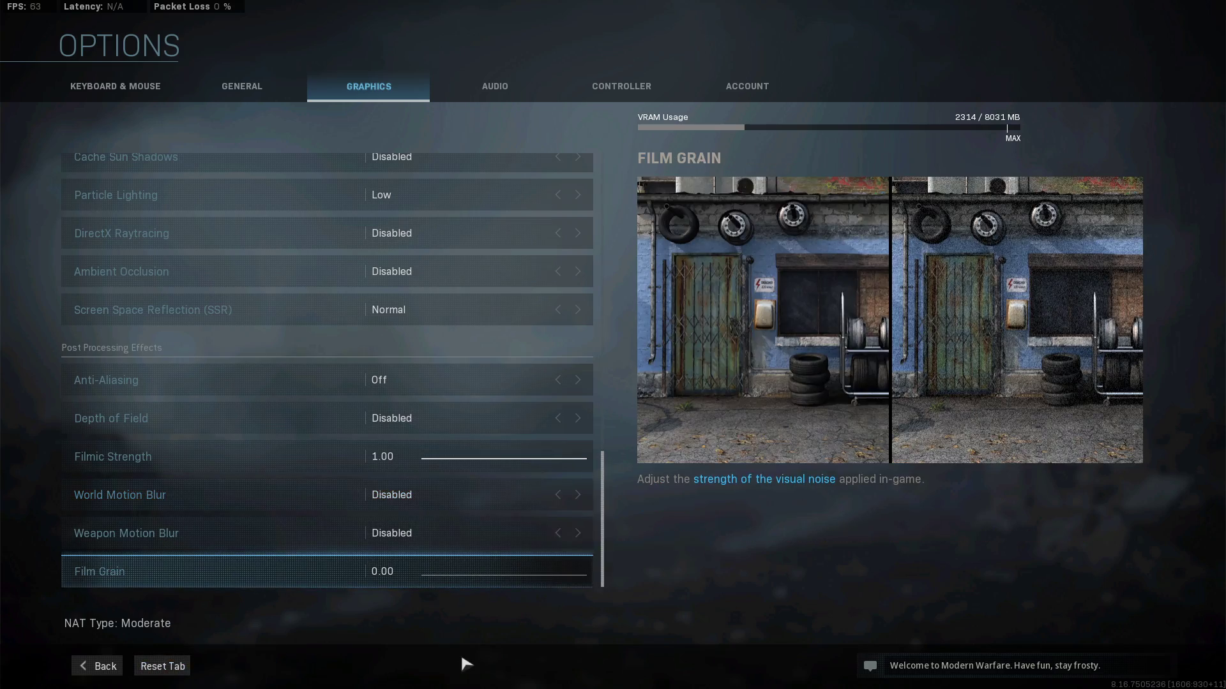
left_click(95, 666)
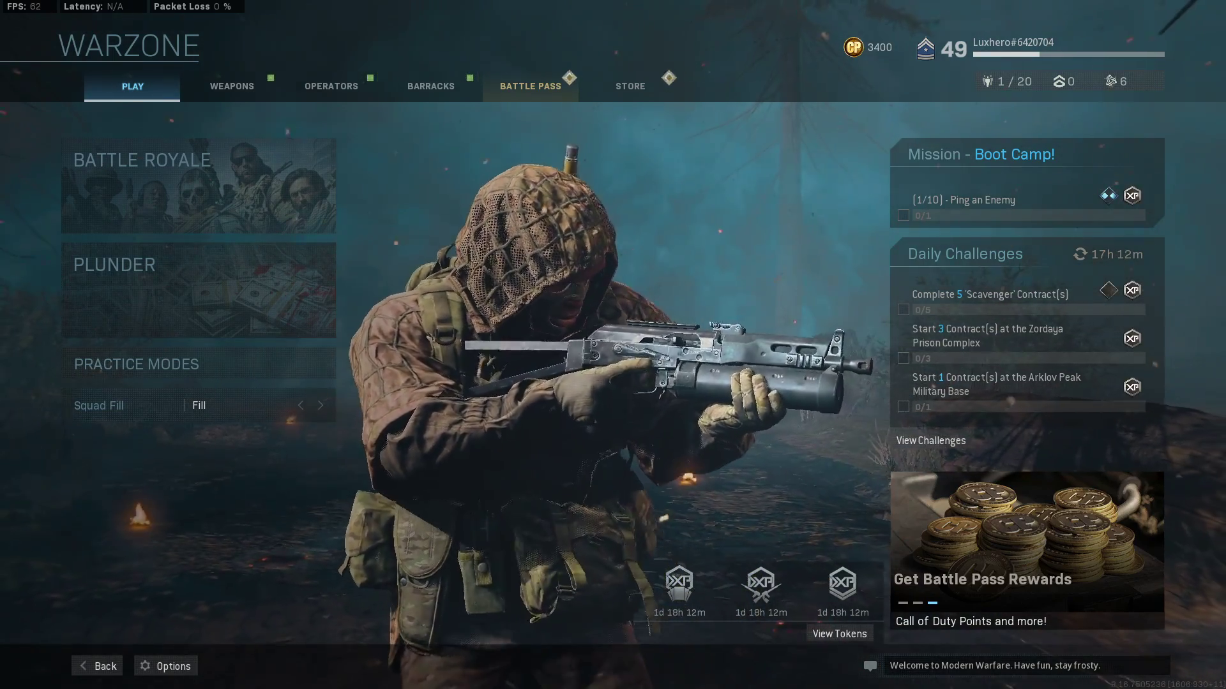
- Open Task Manager and check the priority setting of the ModernWarfare.exe process in the process details
key("ctrl+shift+Escape")
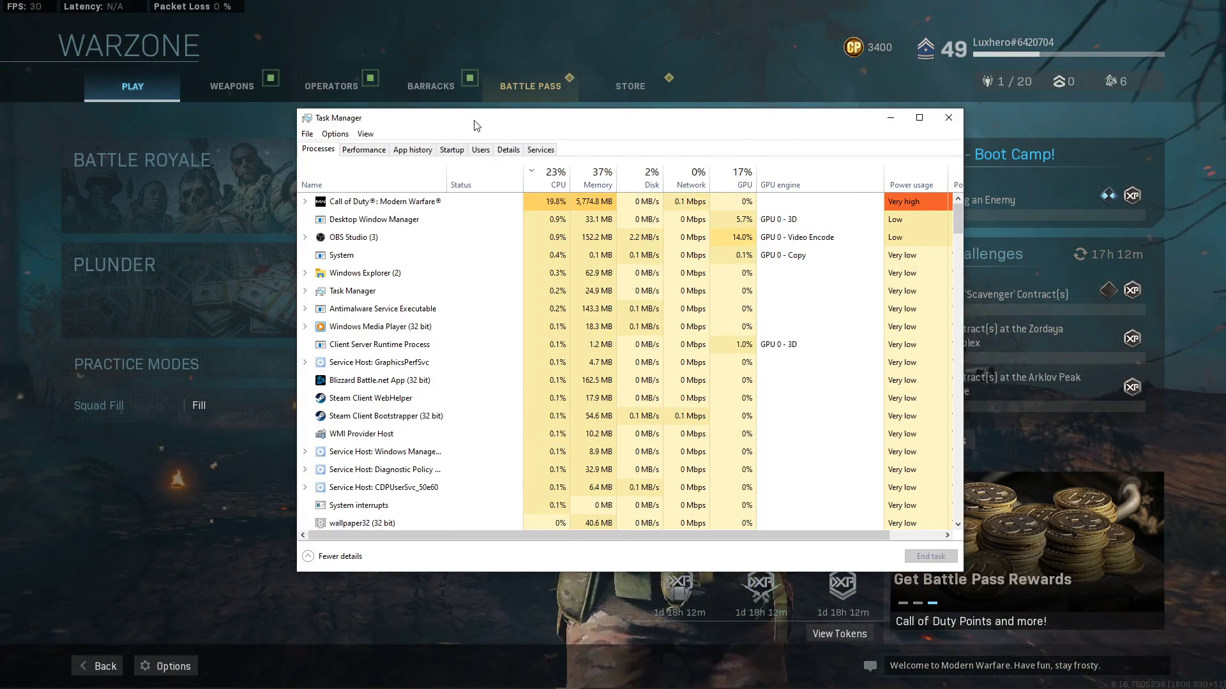
left_click_drag(470, 124, 480, 134)
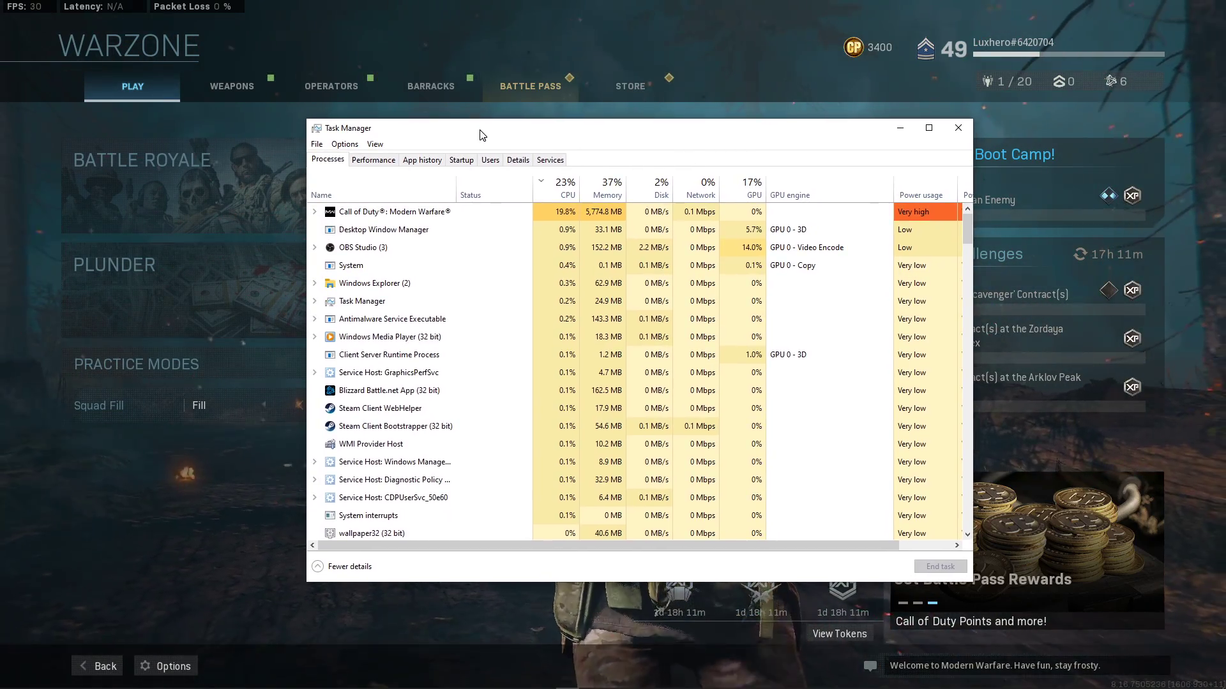
right_click(353, 214)
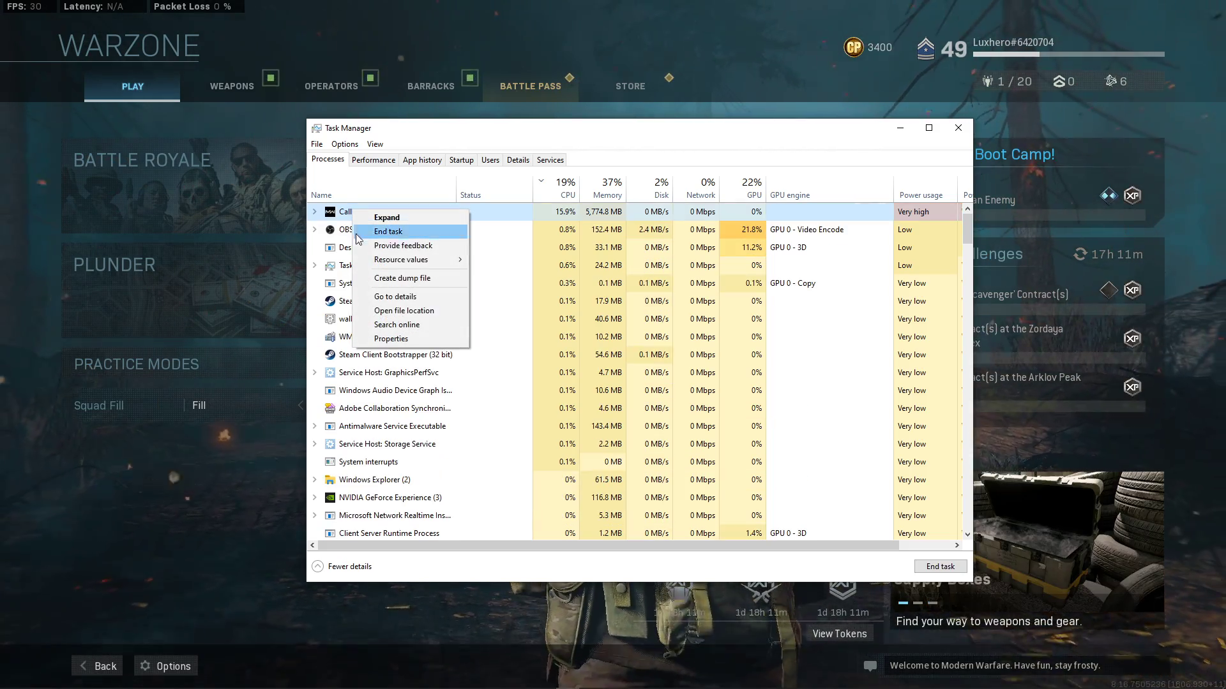
left_click(381, 298)
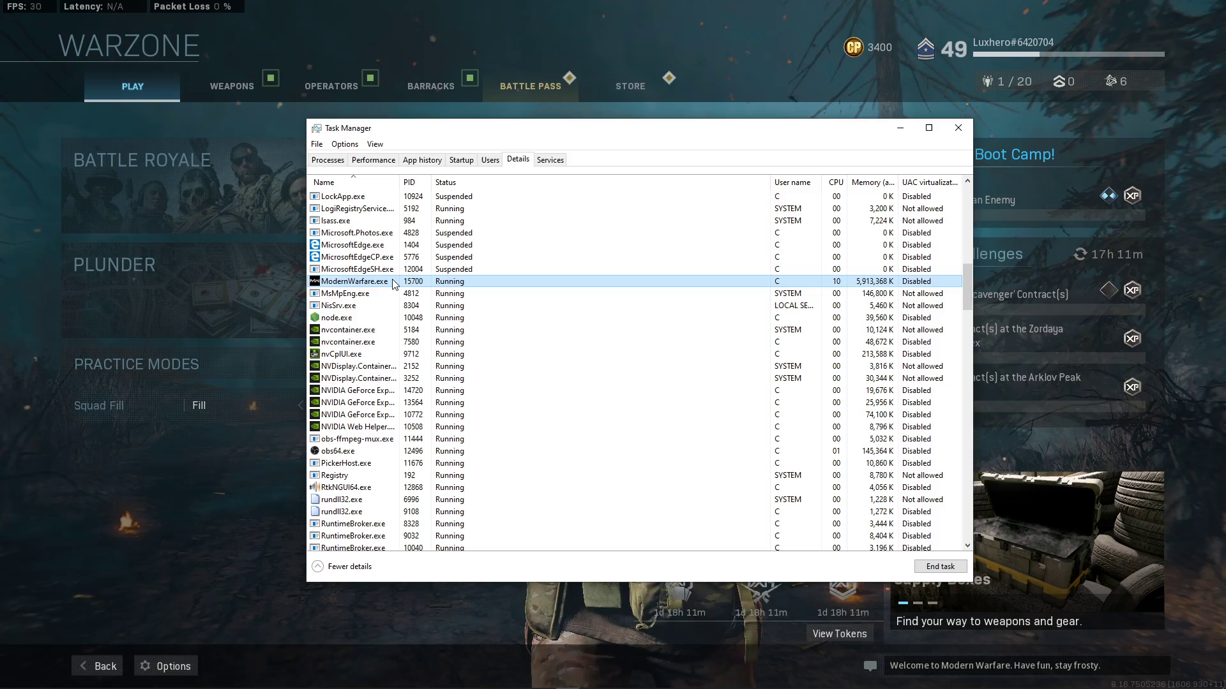
right_click(394, 284)
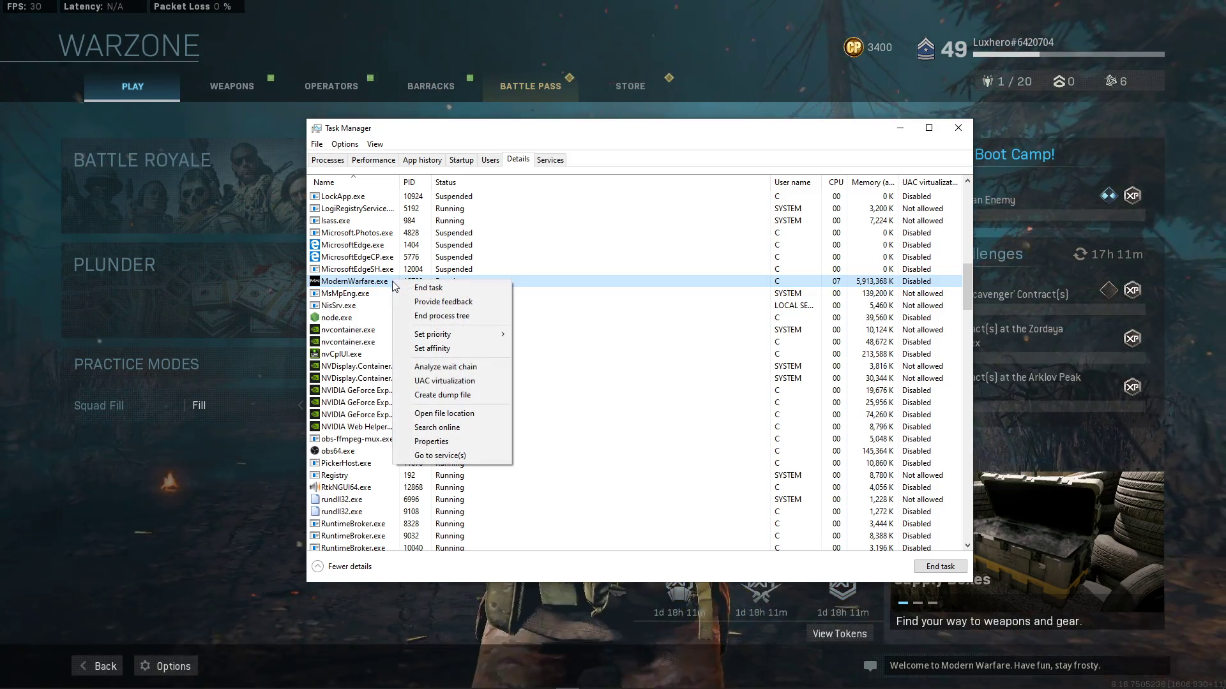
mouse_move(422, 334)
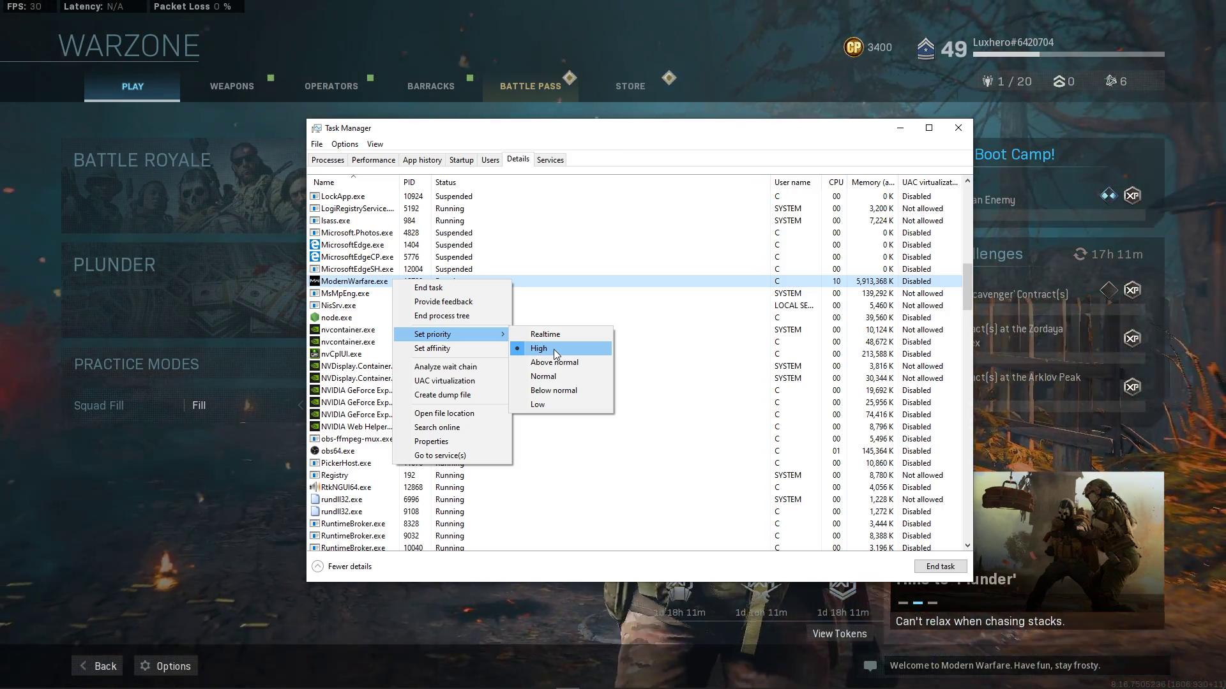
left_click(403, 130)
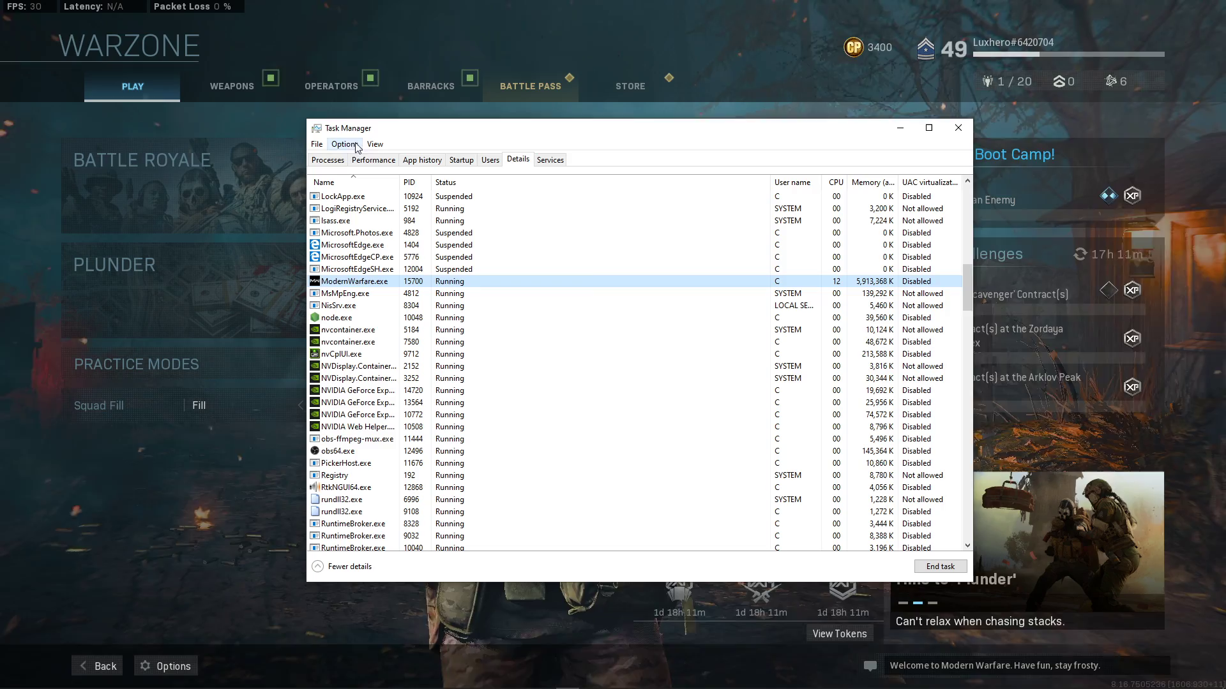
- Examine the running background processes, such as Steam, Blizzard Battle.net and Spotify, for tasks that could be ended
left_click(326, 161)
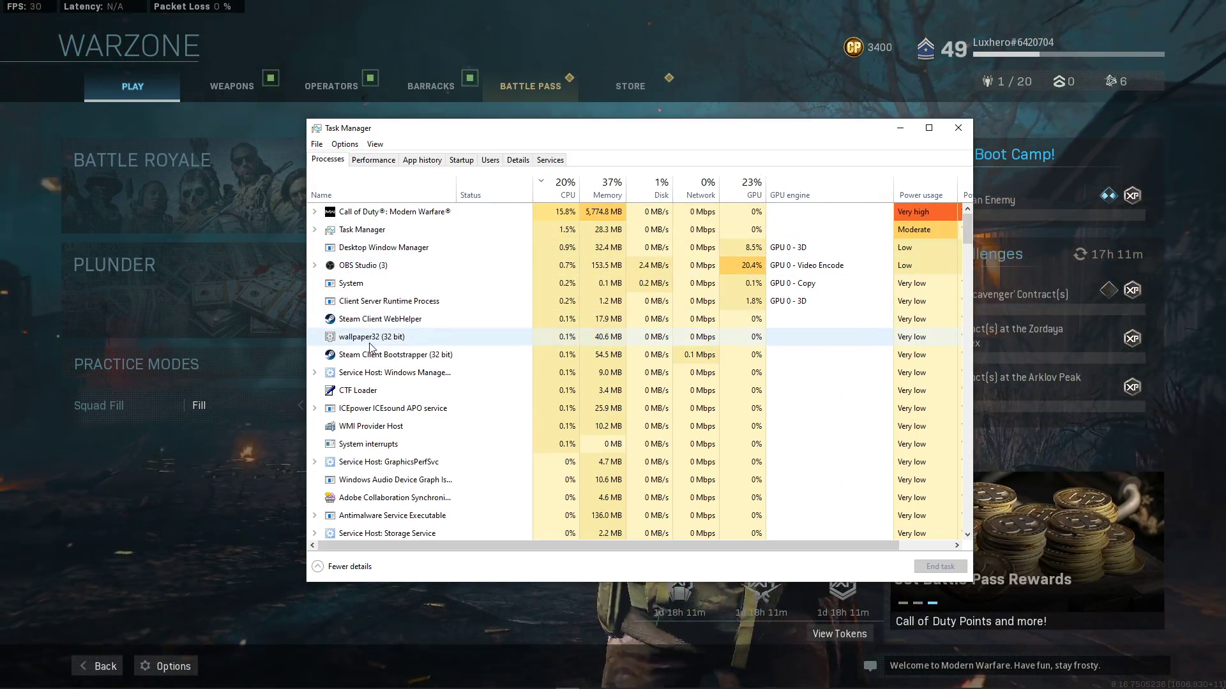
right_click(369, 324)
left_click(357, 322)
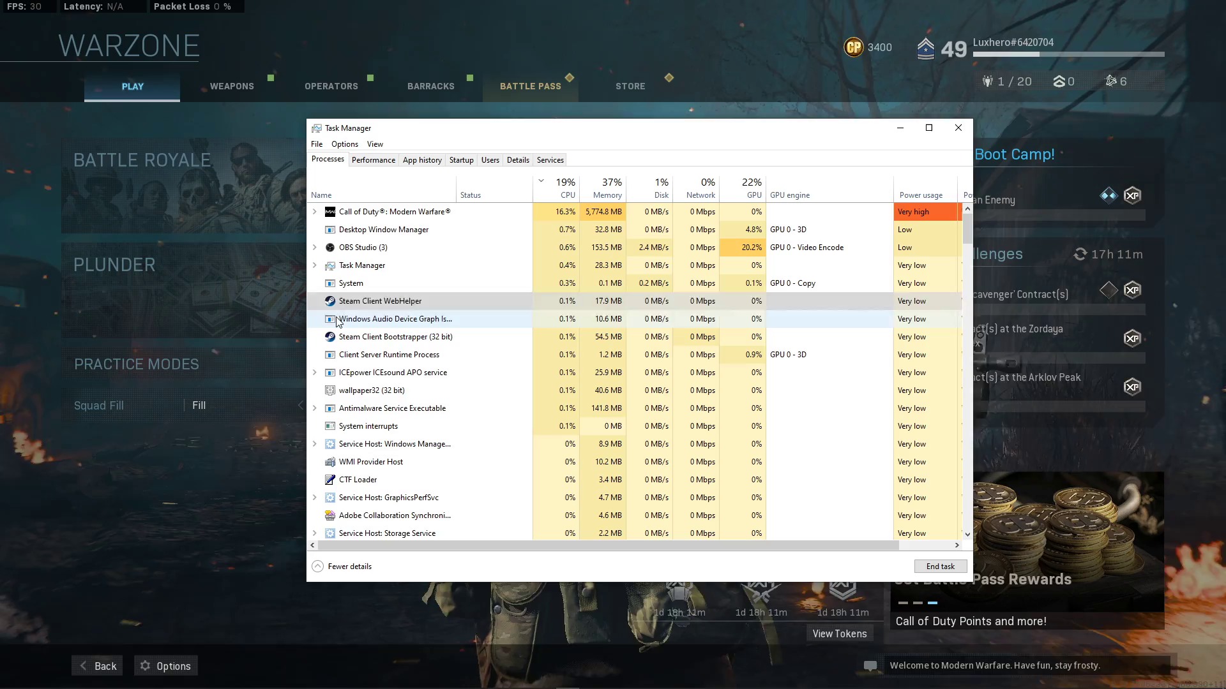
scroll(336, 320, "down", 4)
scroll(337, 320, "down", 4)
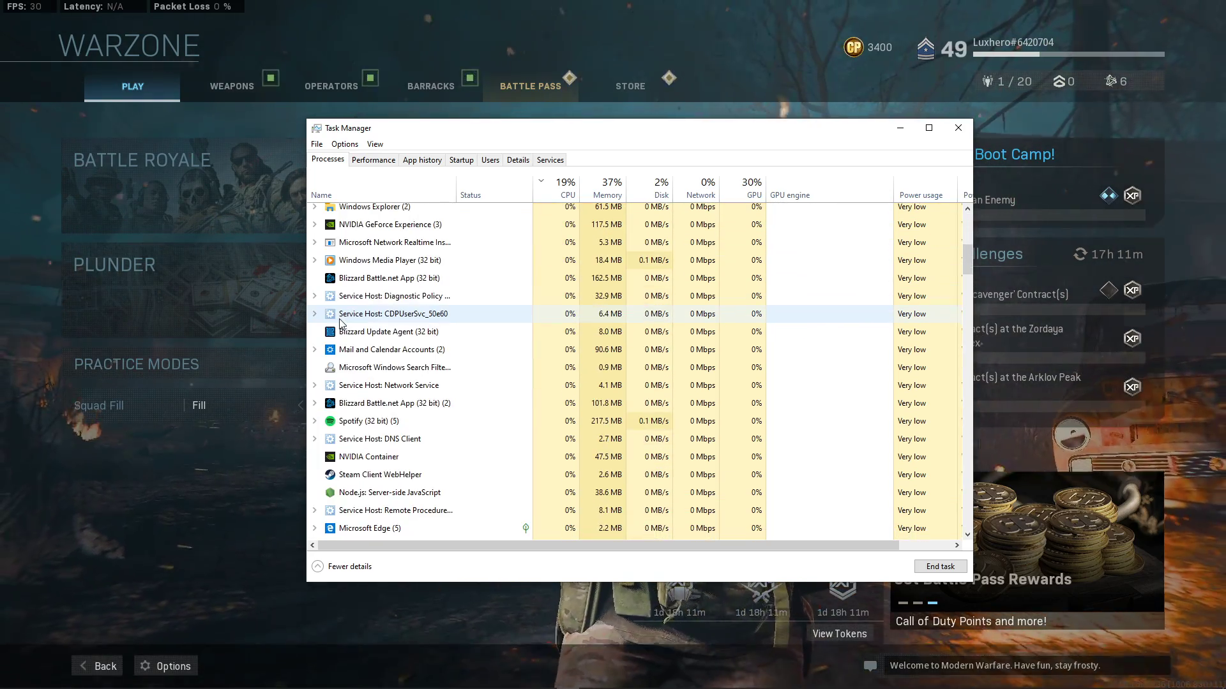
right_click(360, 279)
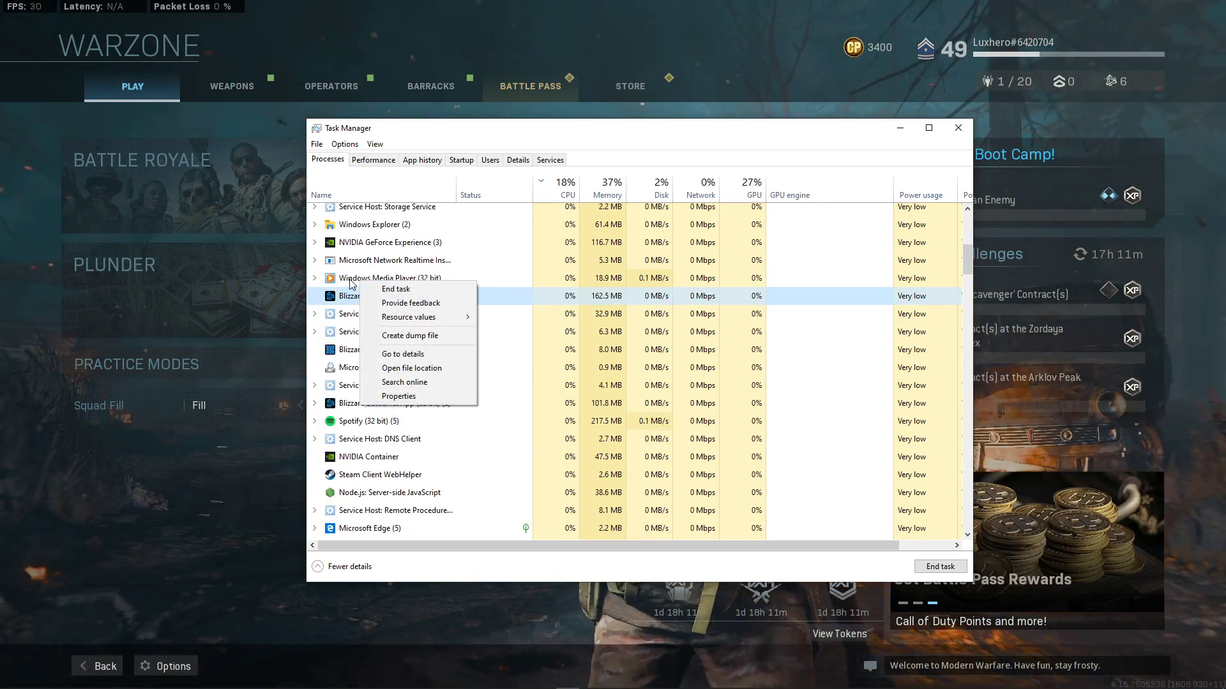
left_click(338, 301)
scroll(337, 306, "down", 2)
right_click(362, 348)
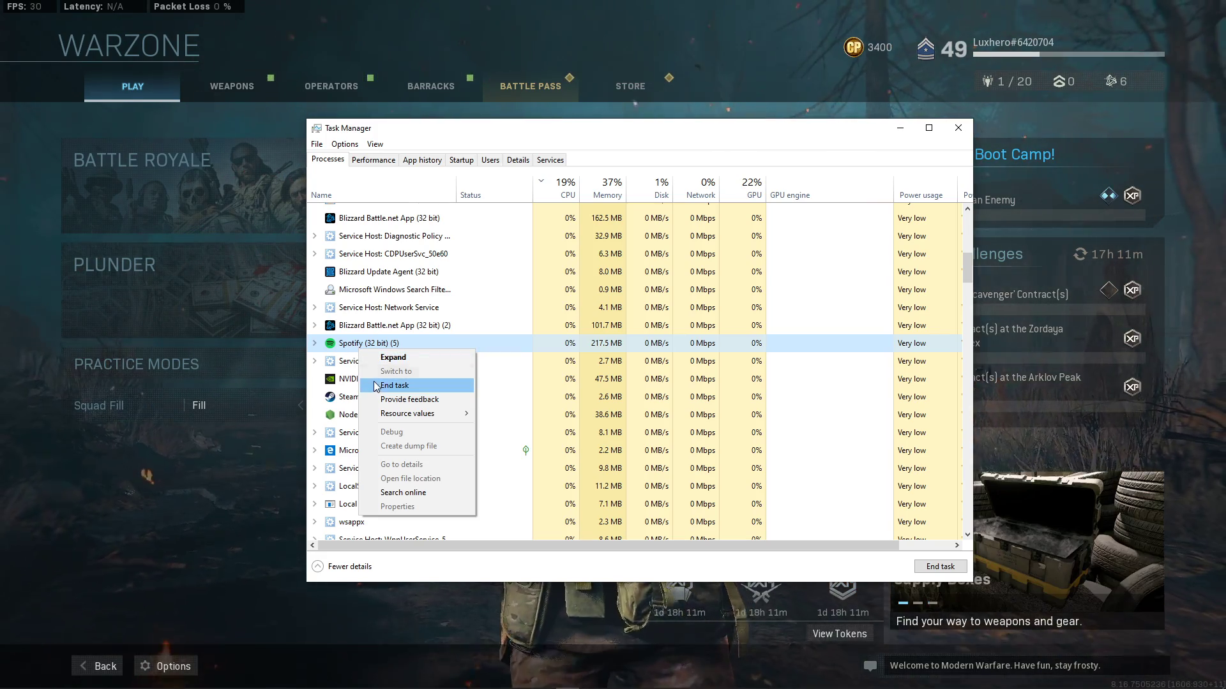
key("Escape")
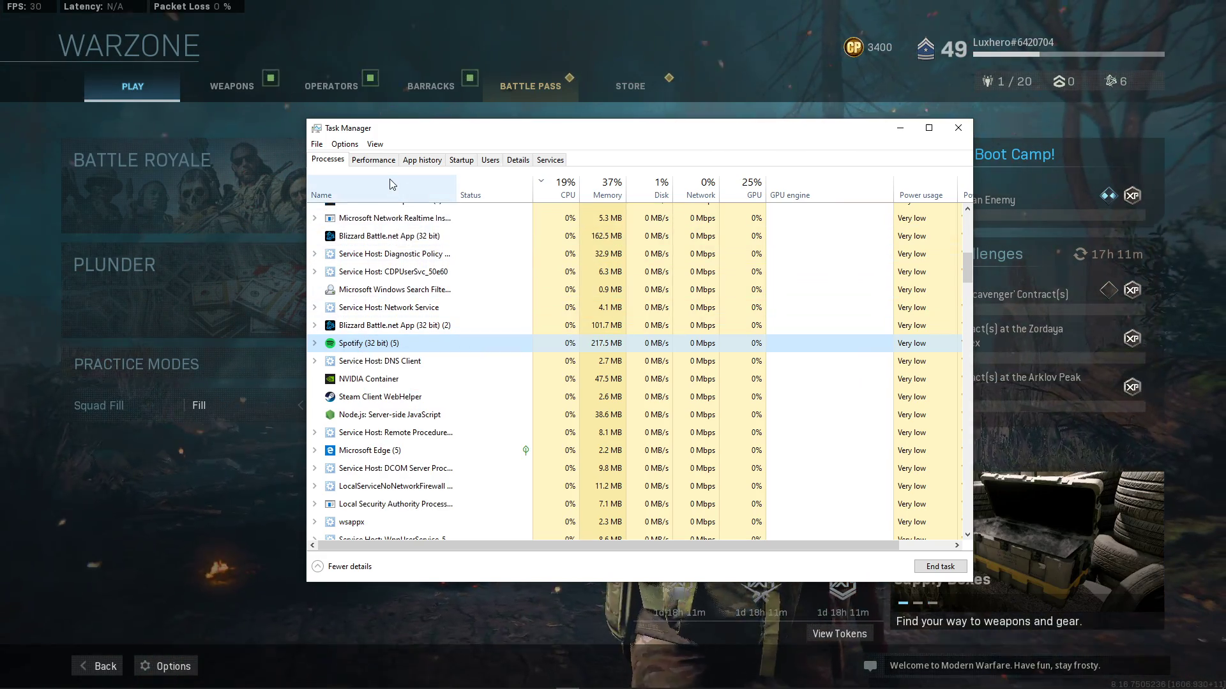
scroll(409, 331, "up", 5)
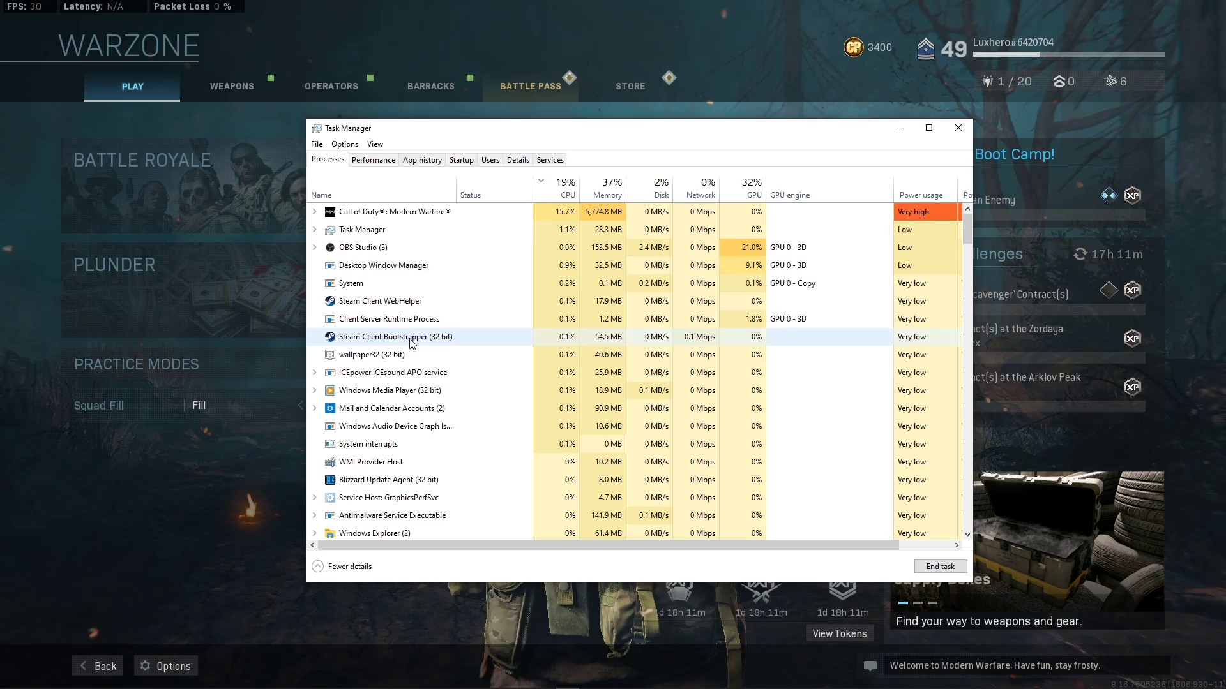
- Review the startup programs in Task Manager, checking the options for Discord and Delayed launcher, and close Task Manager
left_click(461, 160)
scroll(510, 319, "down", 1)
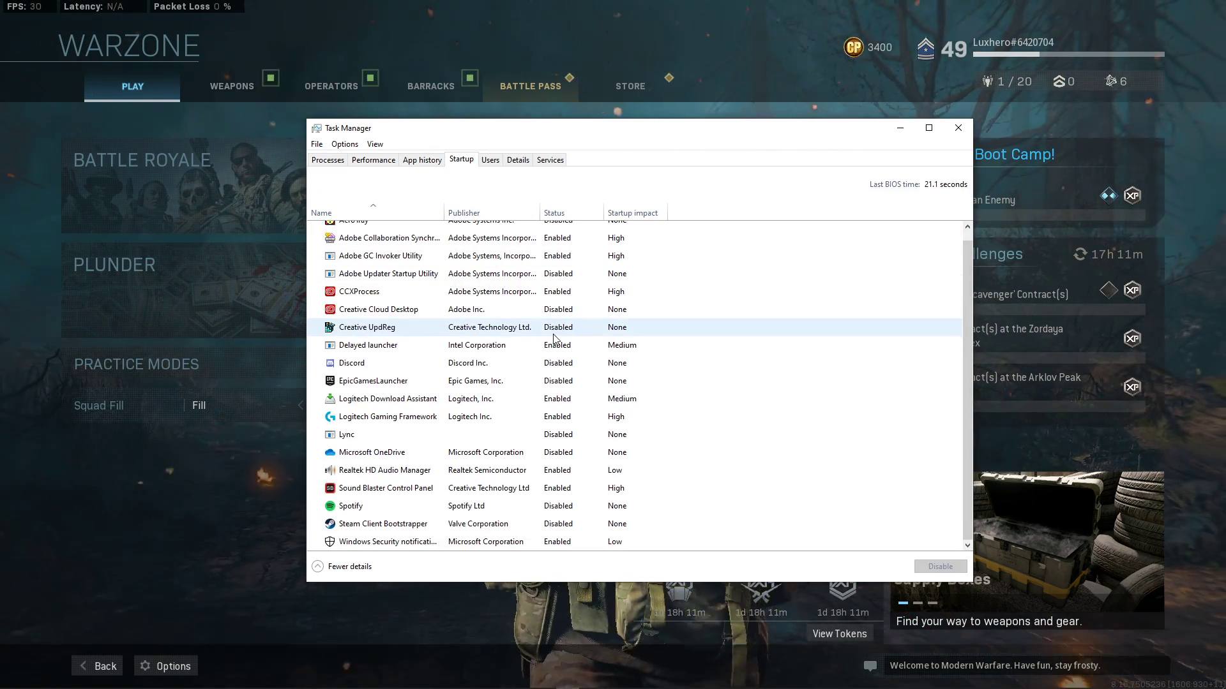
left_click(522, 364)
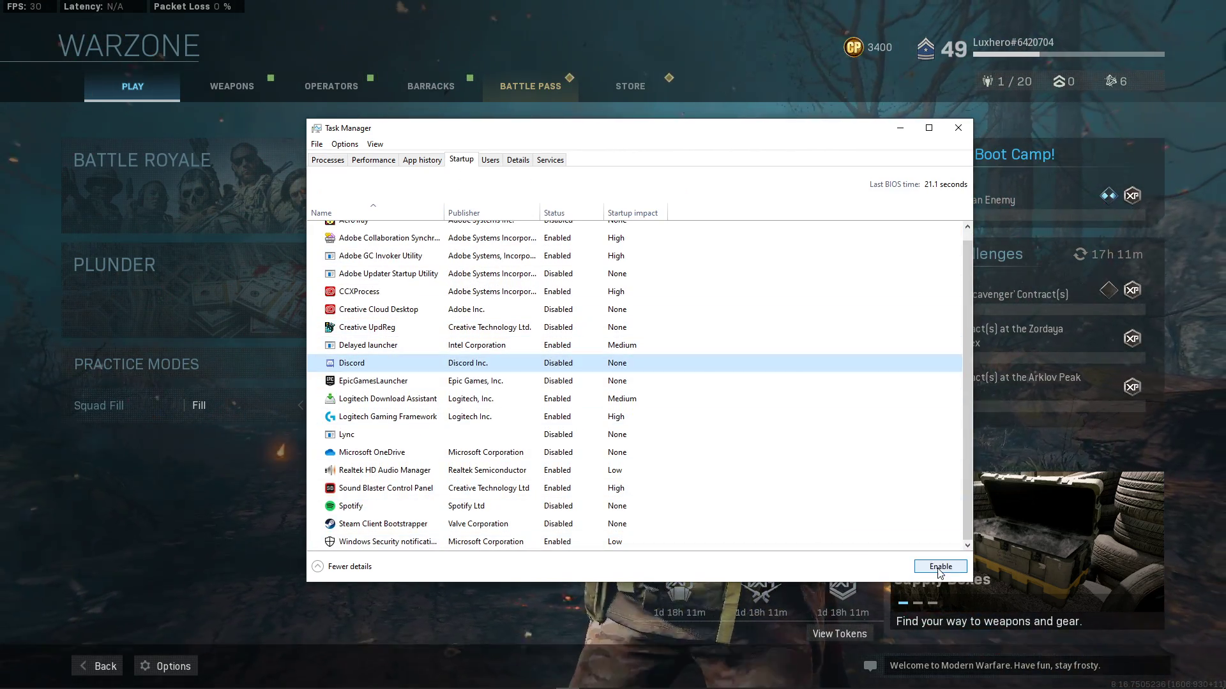
right_click(525, 345)
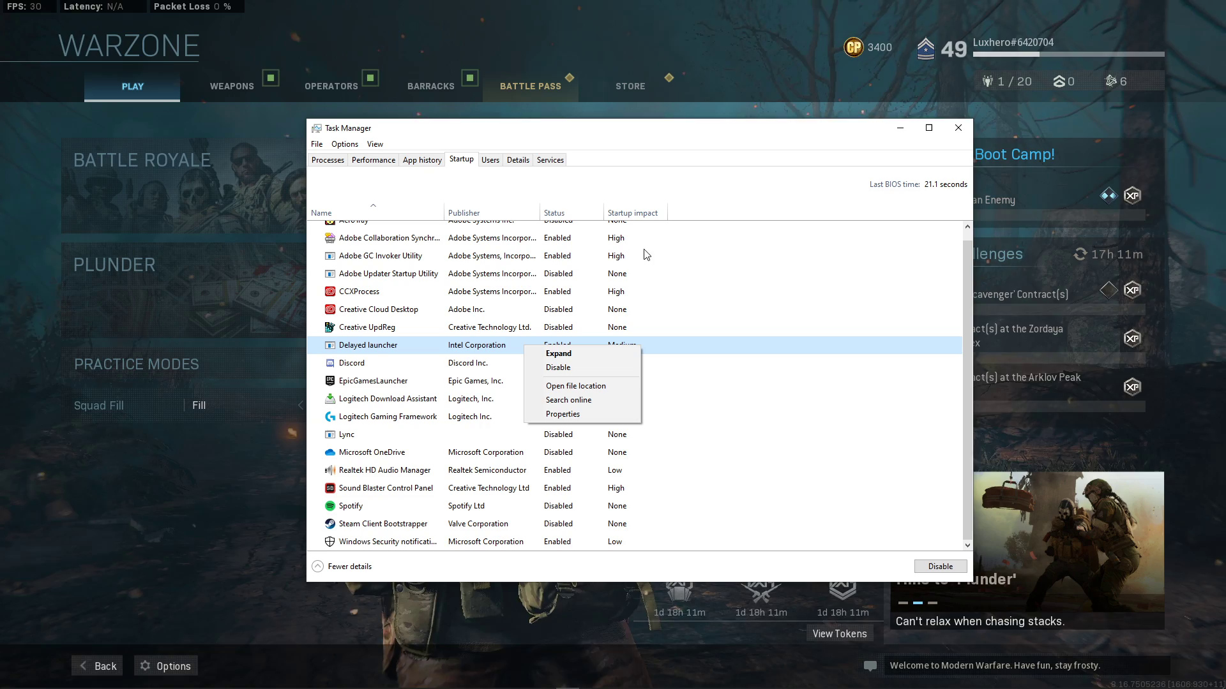
left_click(958, 128)
- Leave the Warzone menu and quit Call of Duty: Modern Warfare to the desktop
key("Escape")
key("Escape")
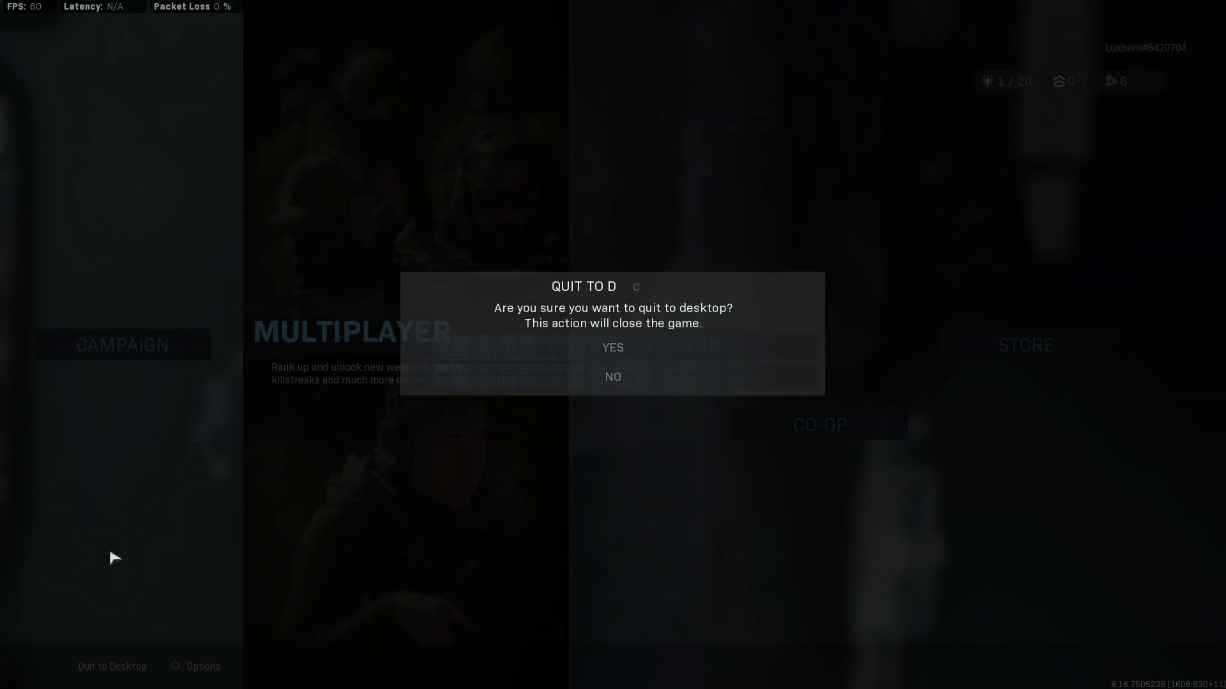
left_click(496, 347)
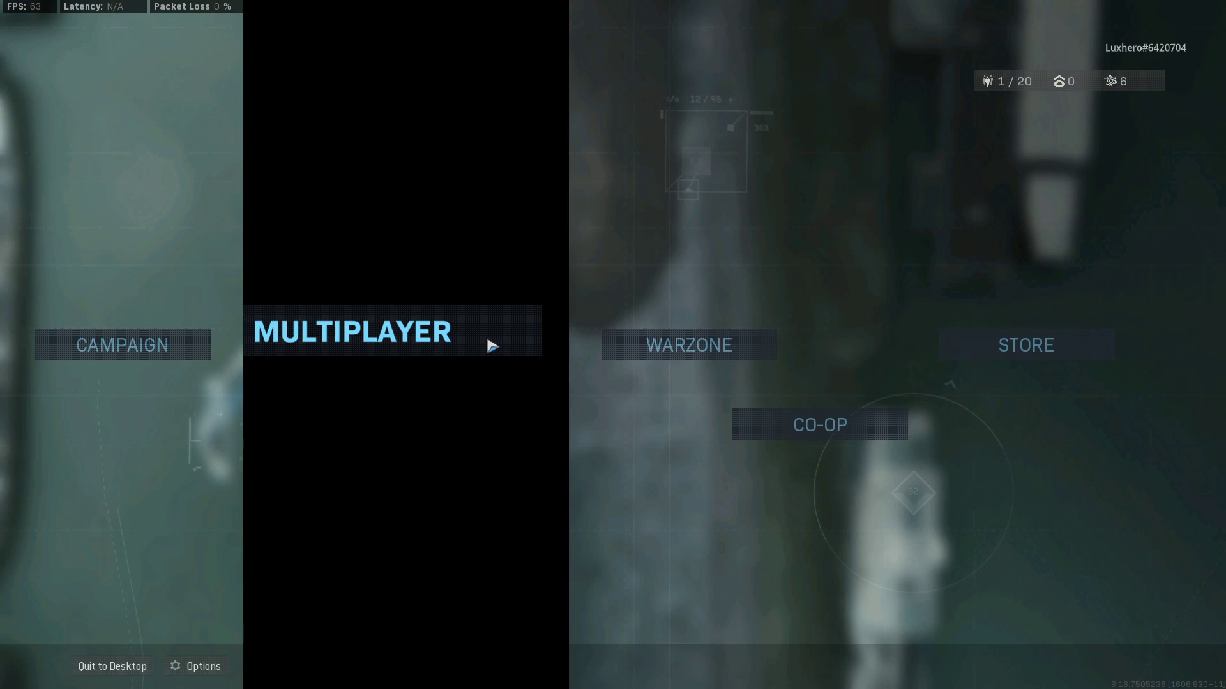
- Search Windows for "game cap", open the Captures settings to check background recording, and view the Game bar settings
key("super")
type("game cap")
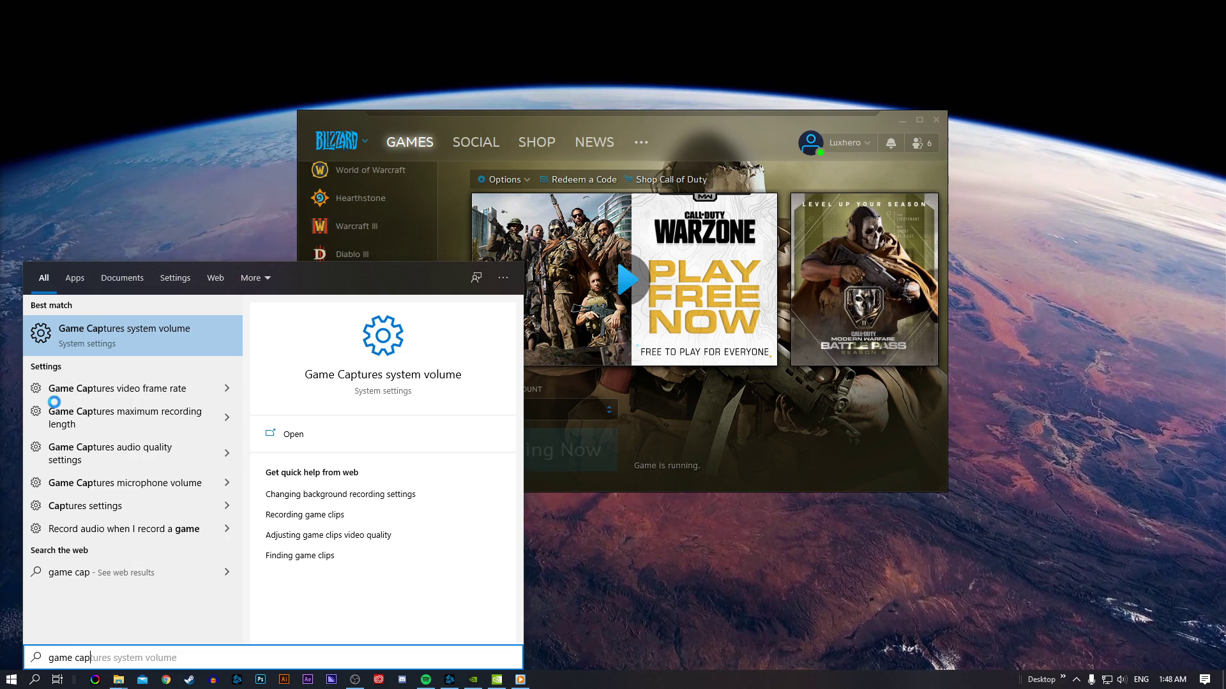
key("Return")
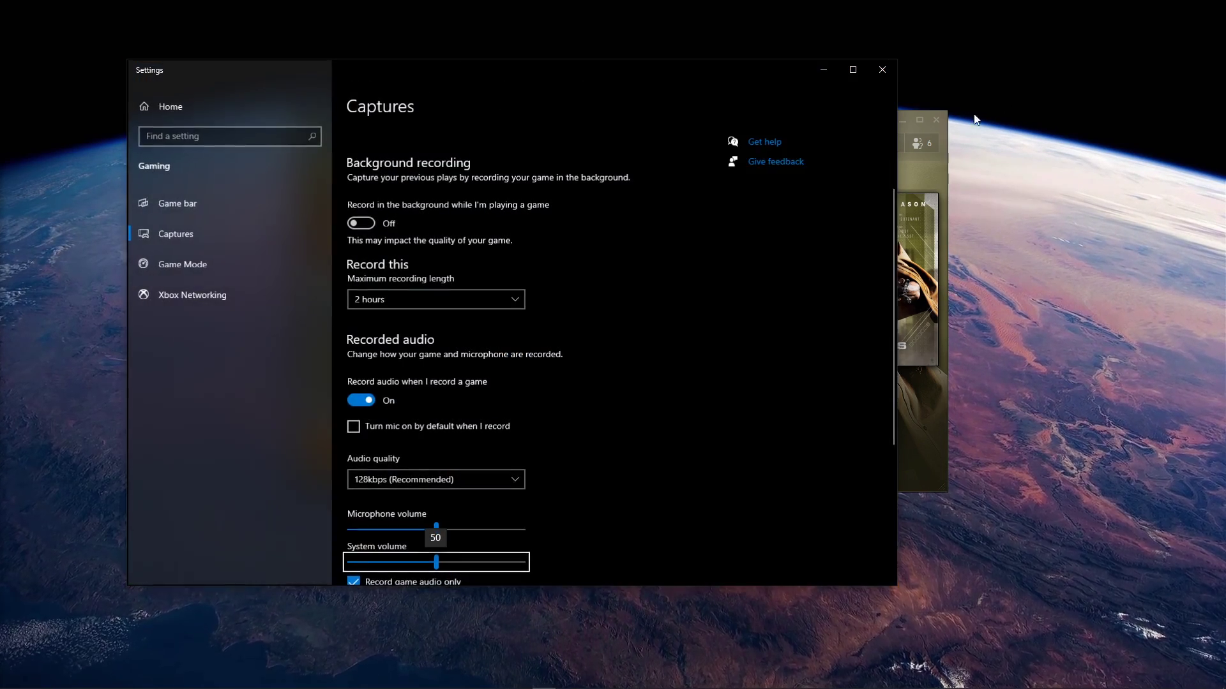
left_click(936, 119)
left_click_drag(526, 63, 649, 89)
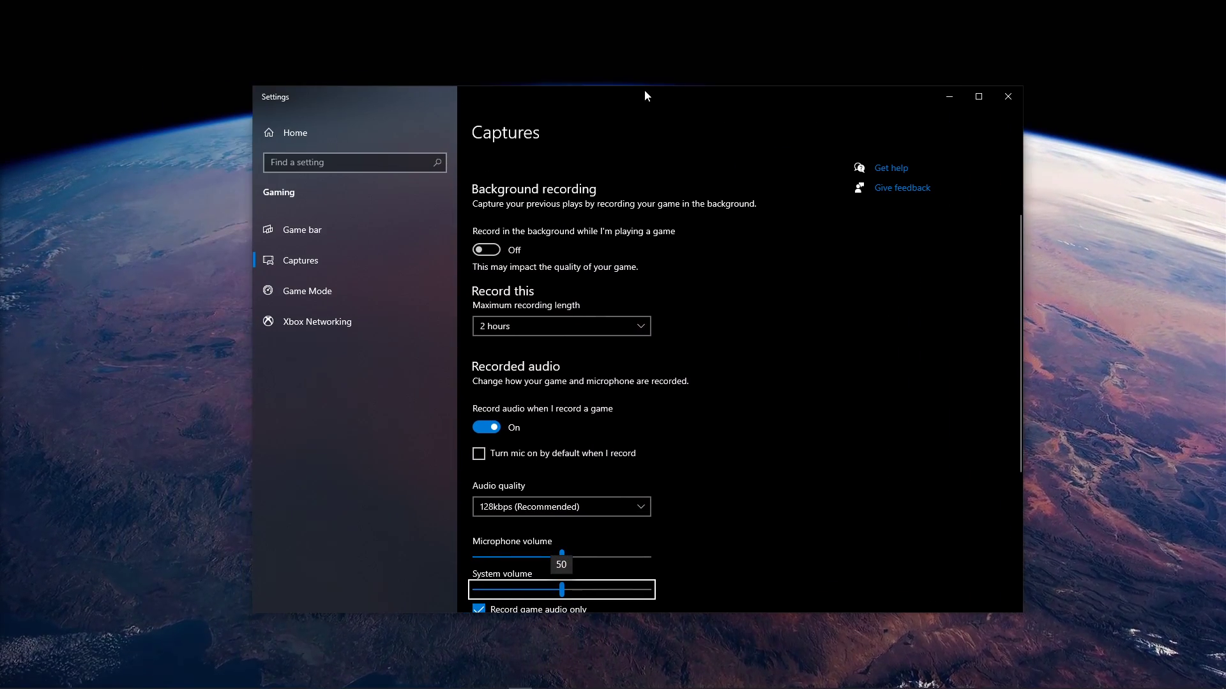
left_click(328, 229)
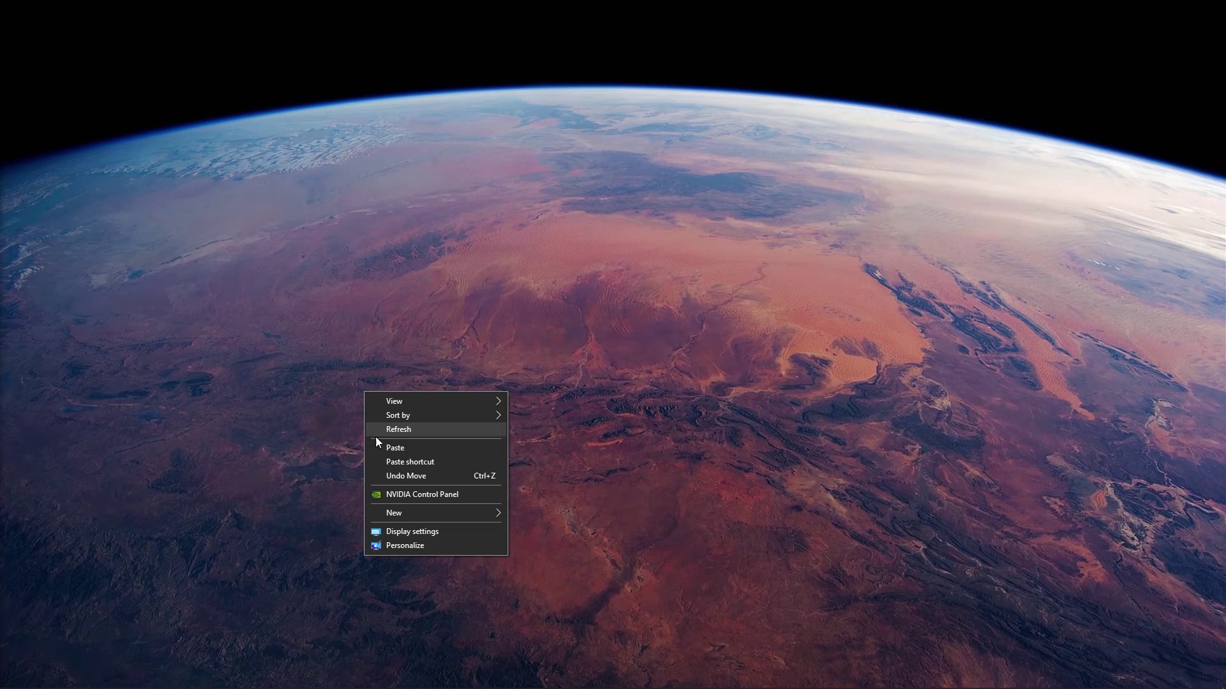
- Open NVIDIA Control Panel and add Call of Duty: Modern Warfare as a program to customize in the 3D settings
left_click(390, 497)
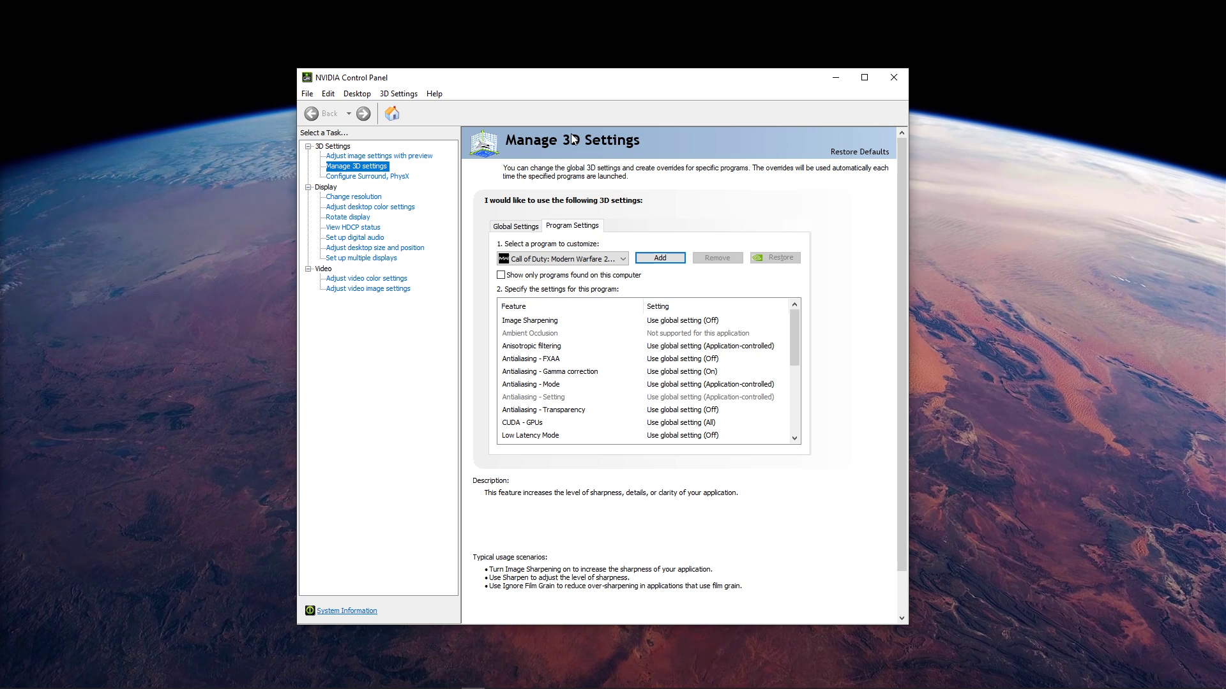
left_click_drag(555, 88, 600, 86)
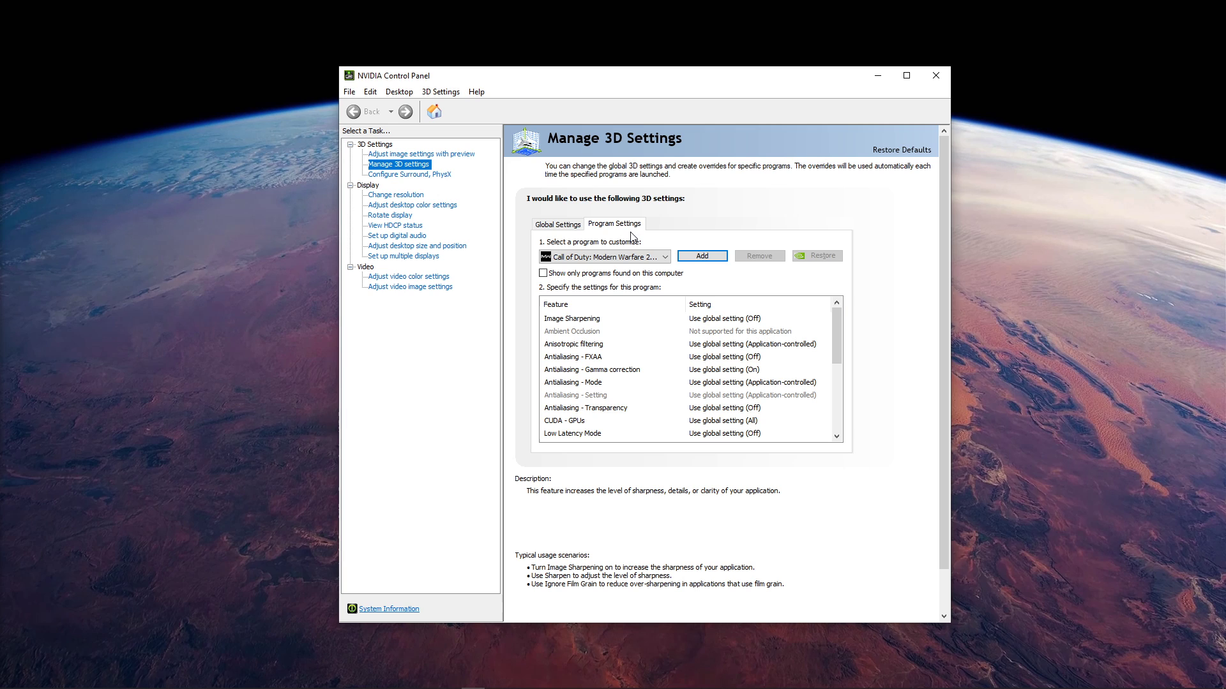
left_click(702, 258)
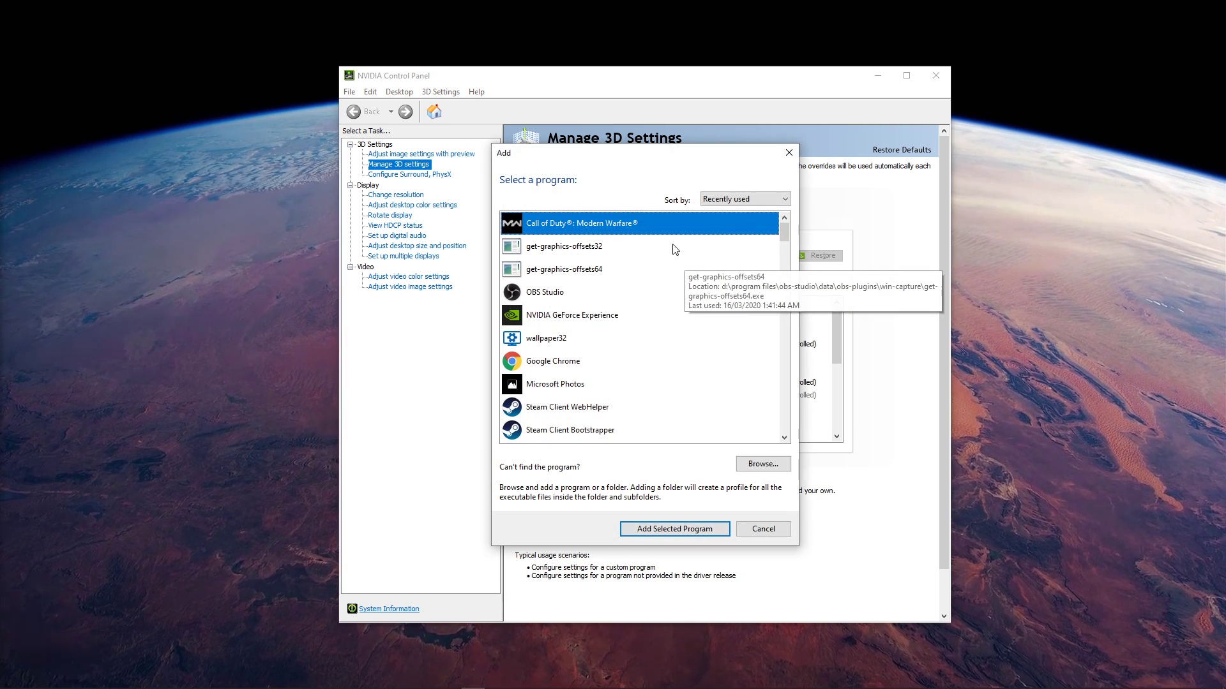
left_click(668, 529)
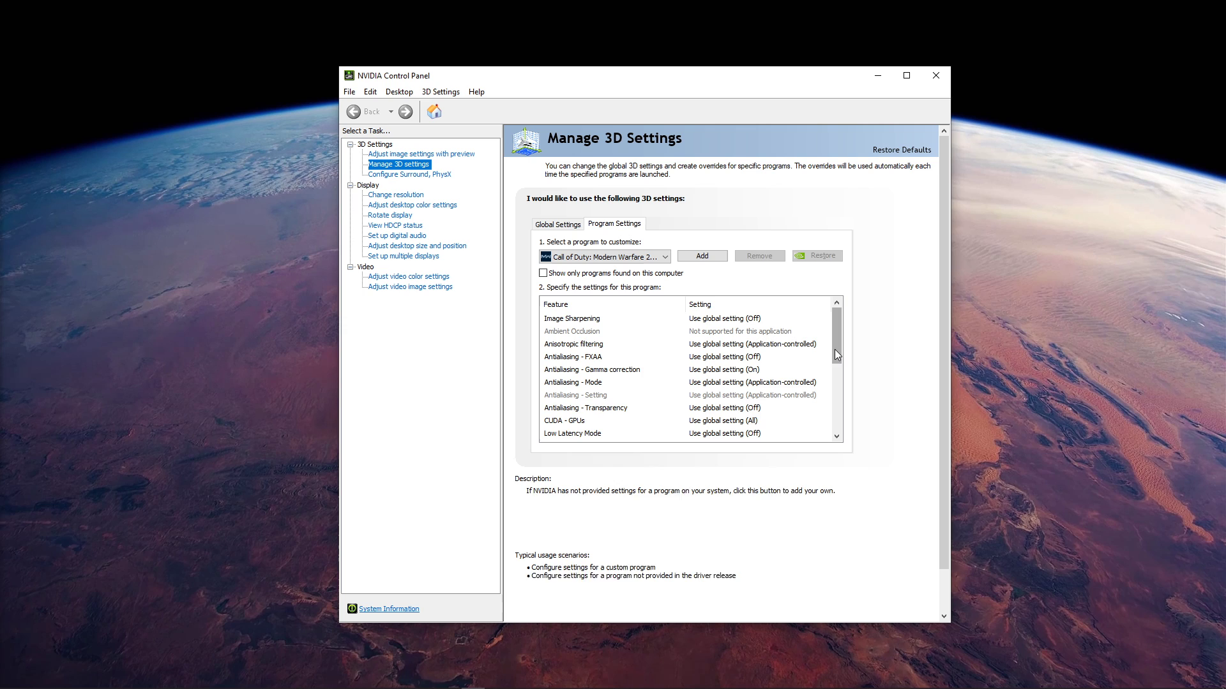
- Check which graphics card the CUDA - GPUs feature uses for Call of Duty: Modern Warfare
left_click_drag(835, 350, 835, 386)
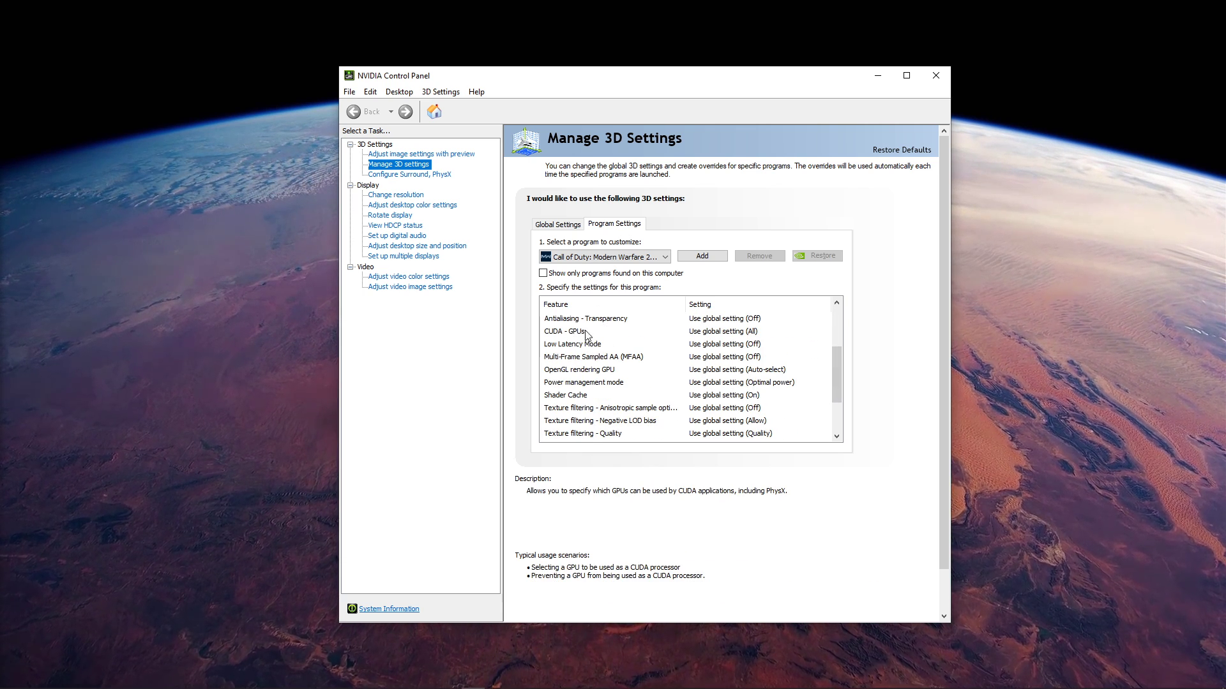
left_click(693, 335)
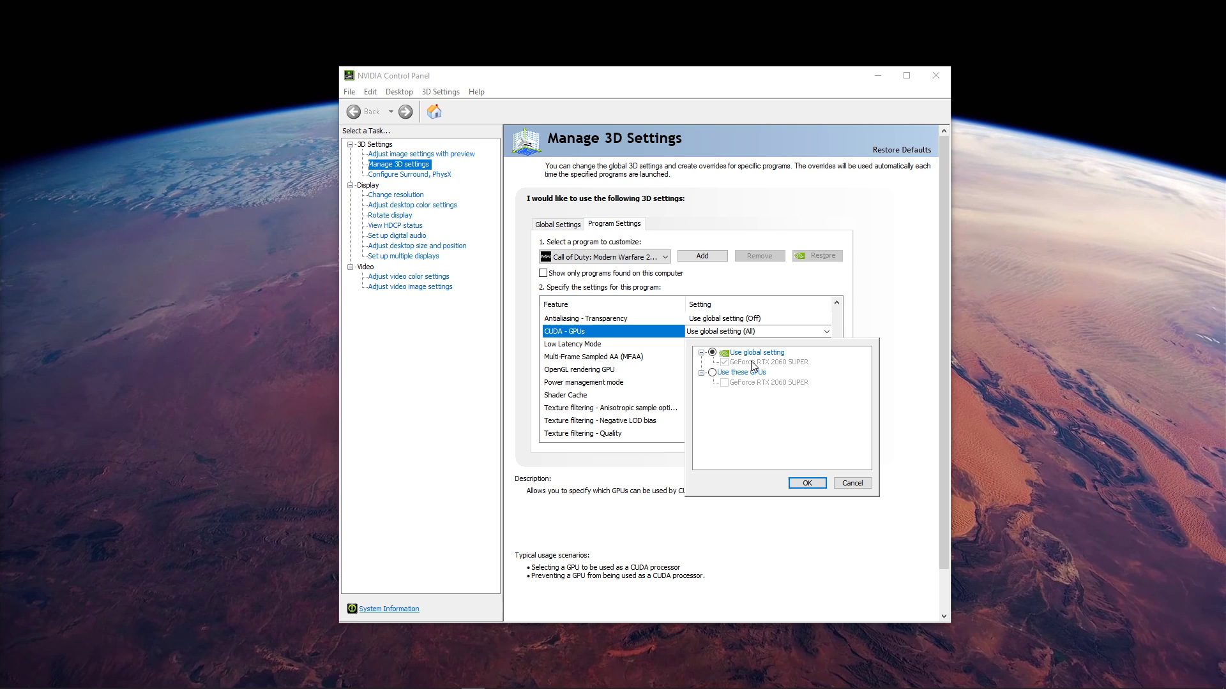
left_click(909, 328)
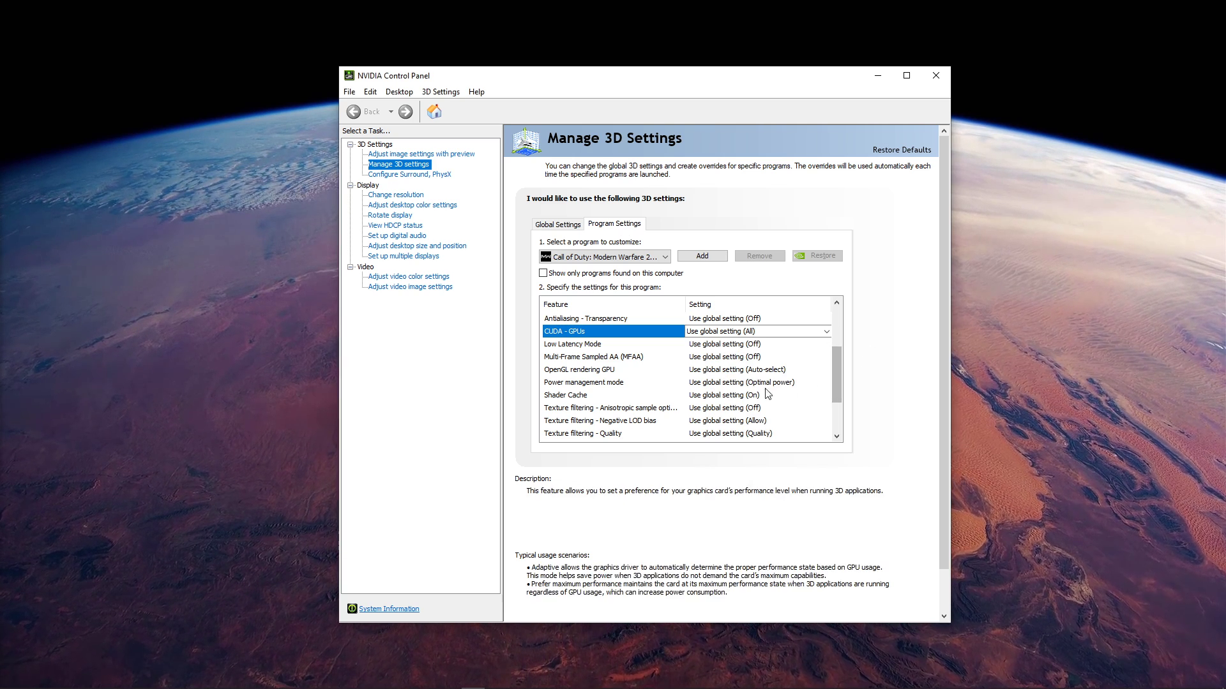
- Set the game's Power management mode to Prefer maximum performance and minimize NVIDIA Control Panel
left_click(696, 382)
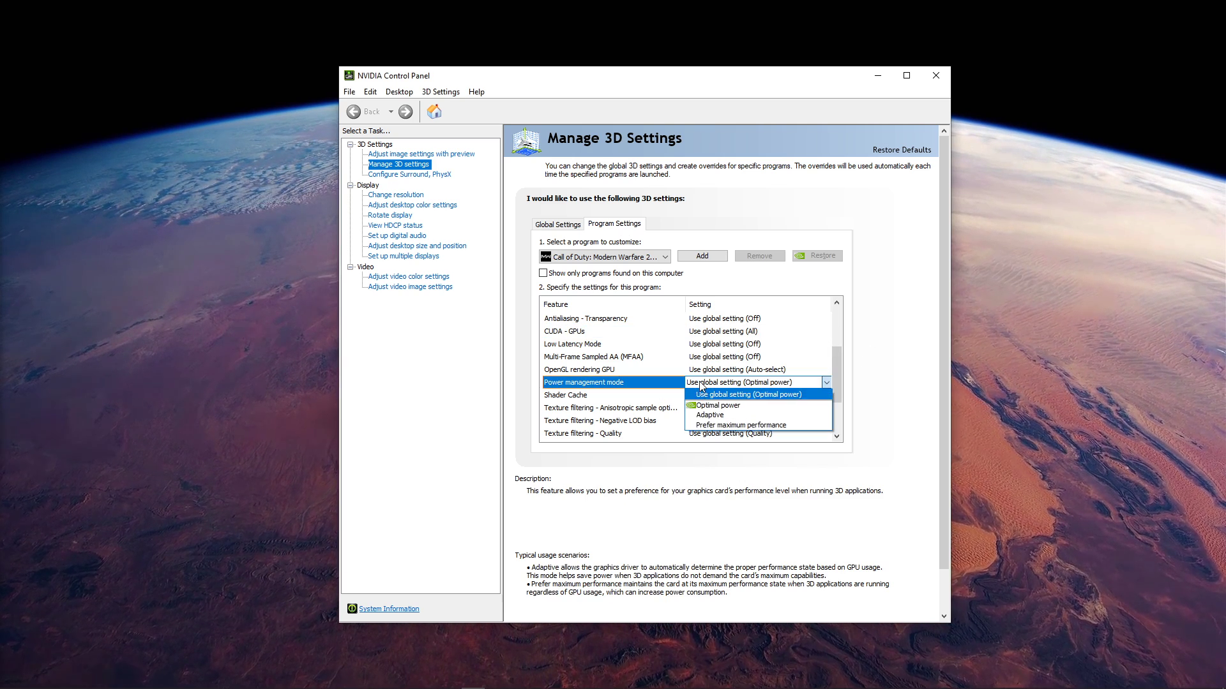
left_click(696, 431)
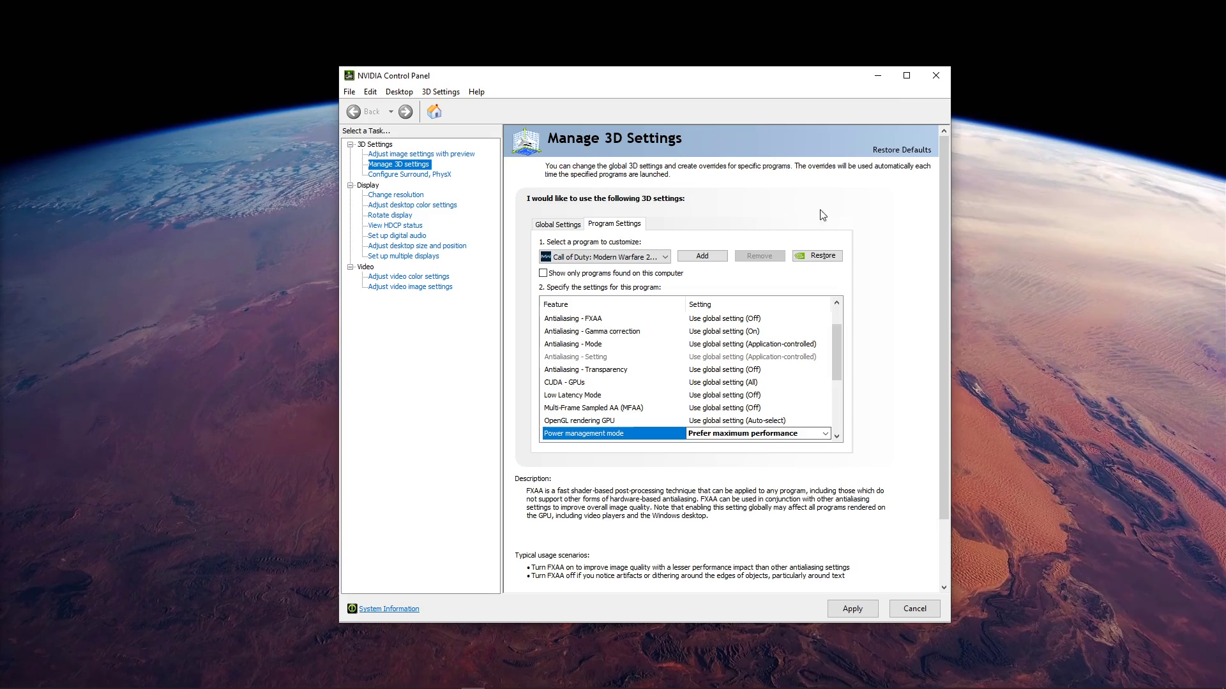
left_click(878, 75)
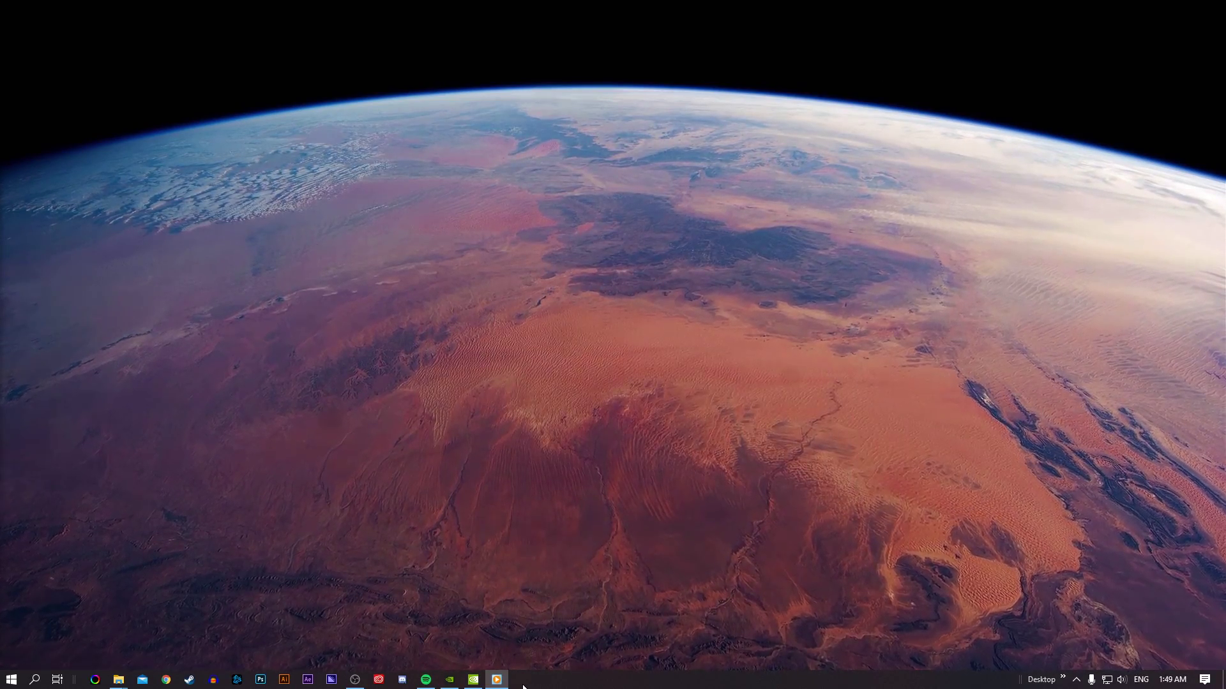
- Switch to GeForce Experience and examine the custom optimization settings for Call of Duty: Modern Warfare without applying them
left_click(454, 682)
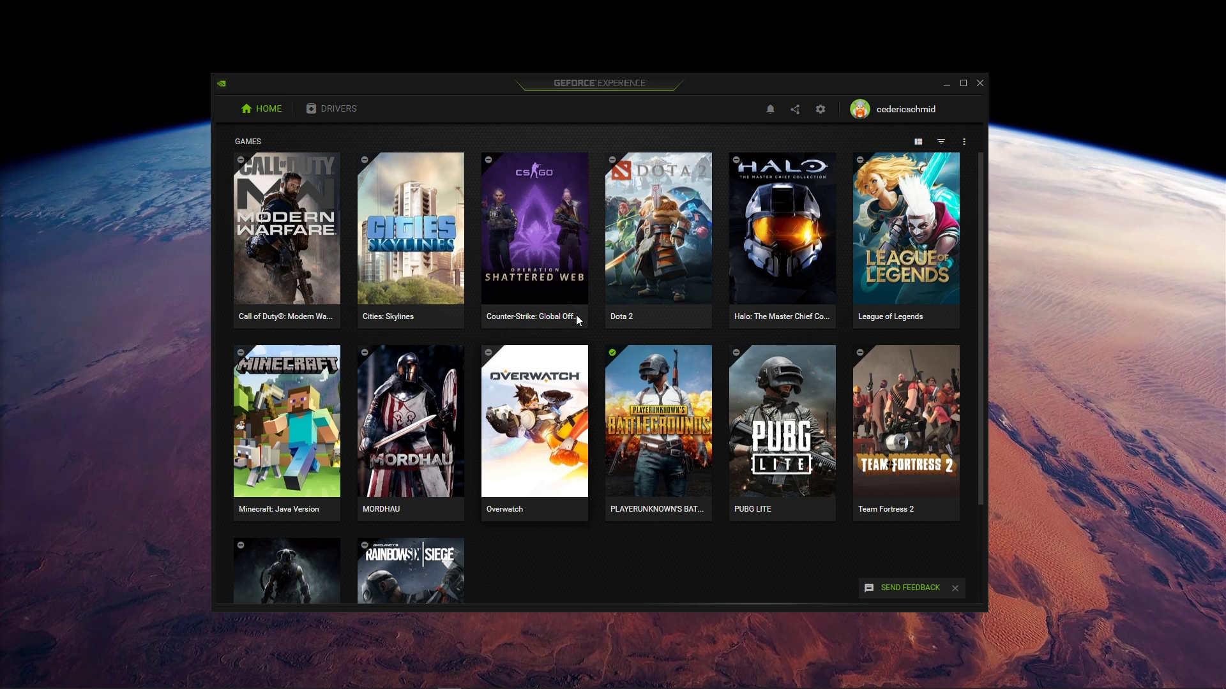
left_click_drag(507, 80, 532, 78)
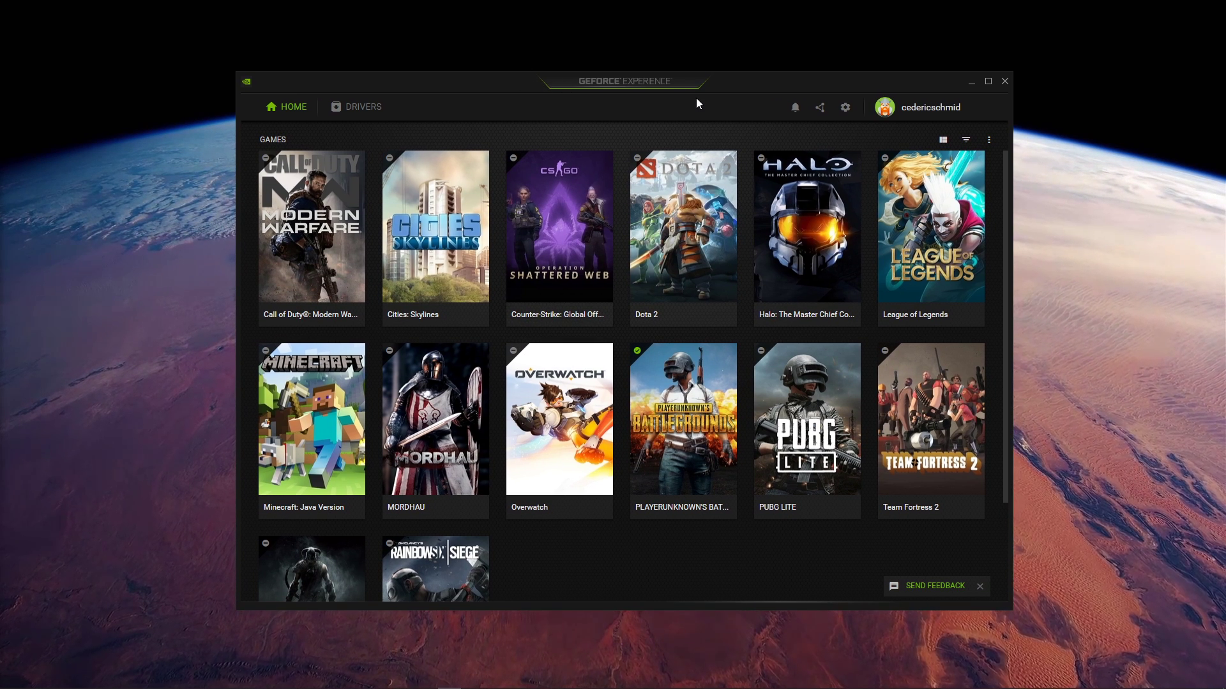
mouse_move(329, 211)
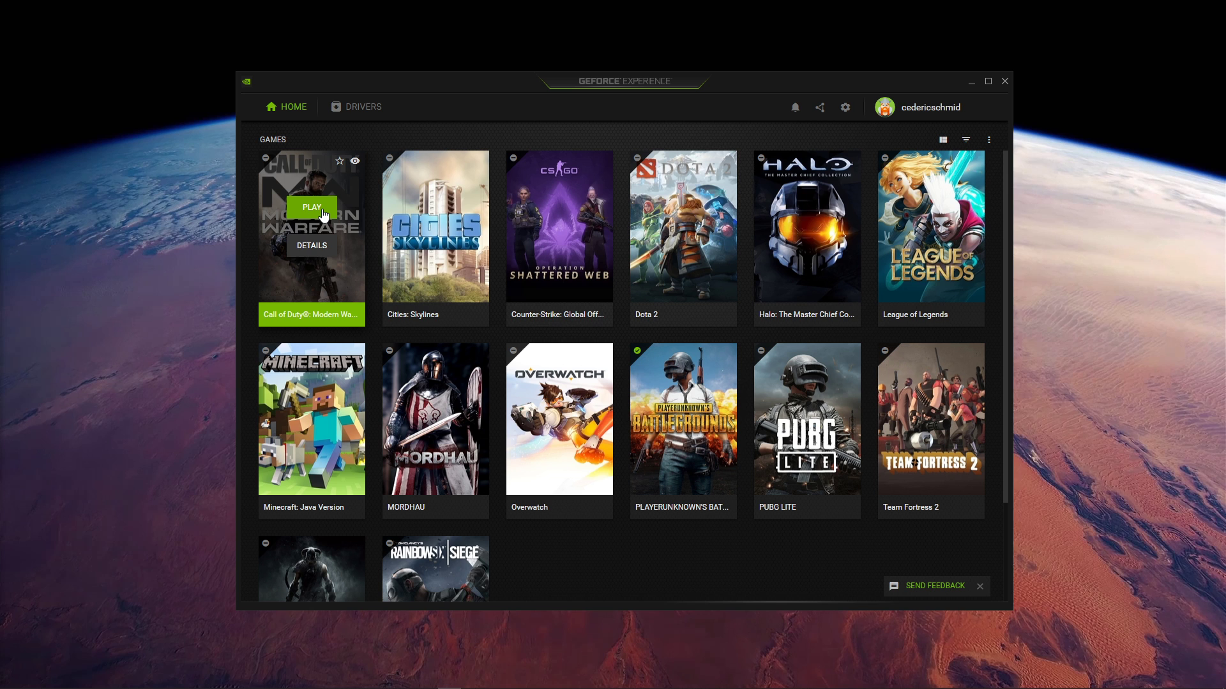
left_click(304, 253)
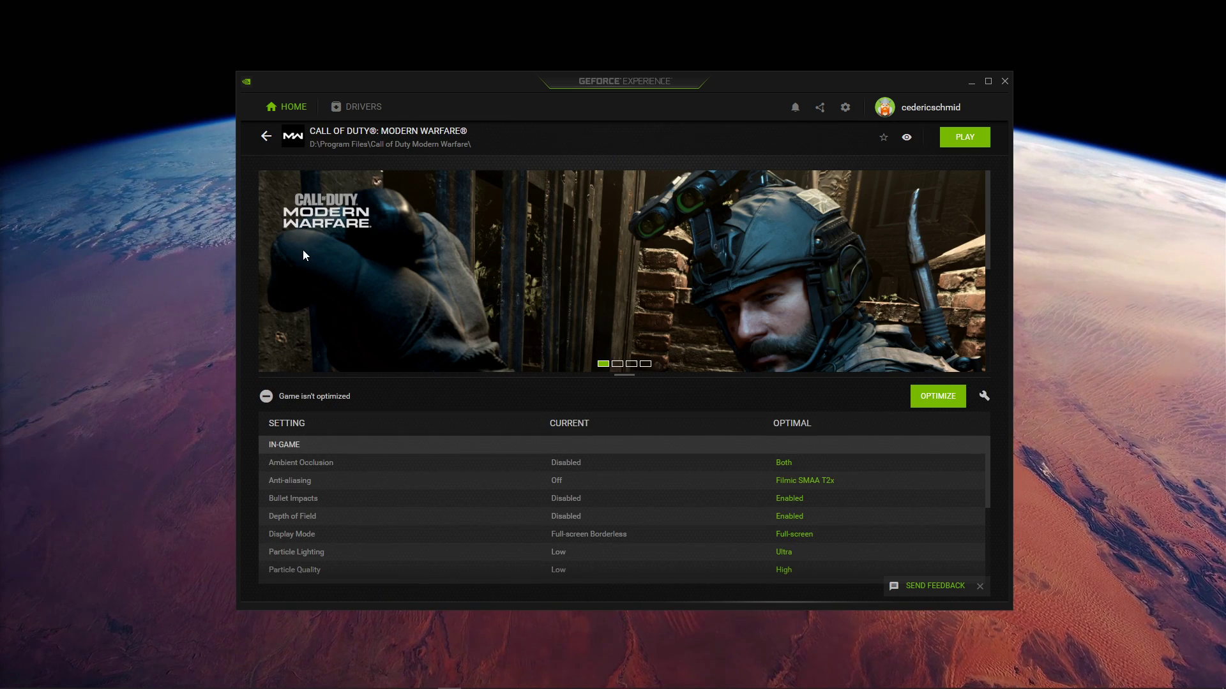
left_click(984, 400)
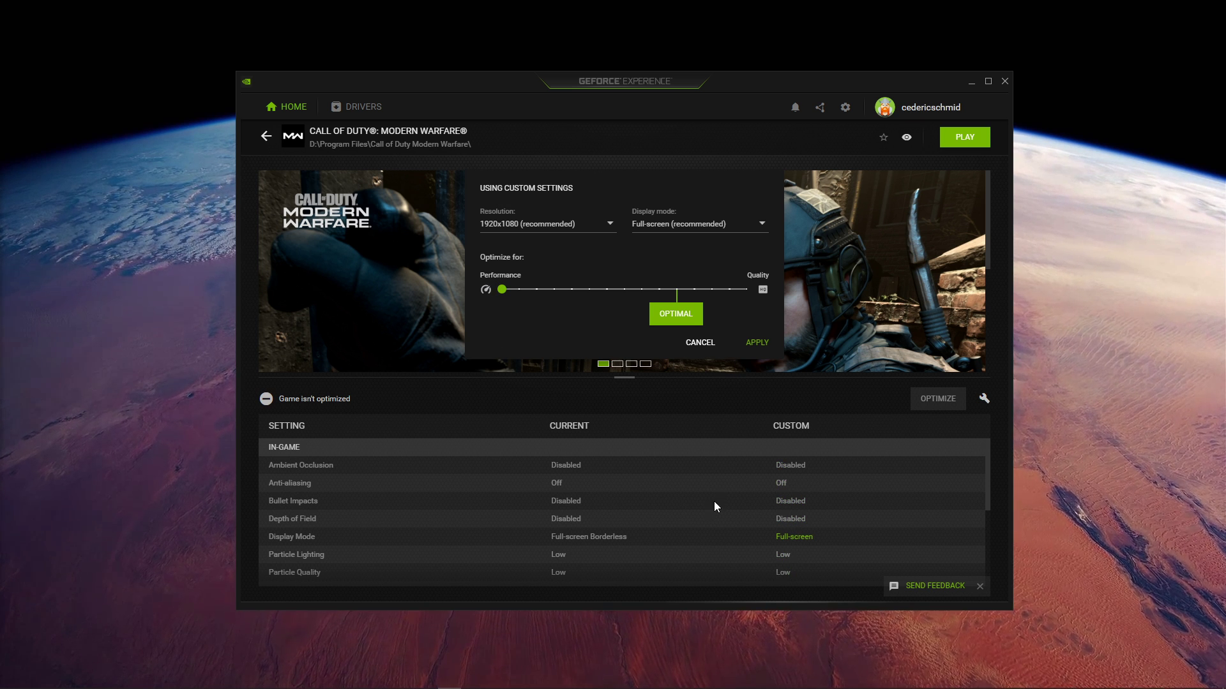
left_click(699, 342)
- Check the available GeForce Game Ready Driver and its release details
left_click(358, 107)
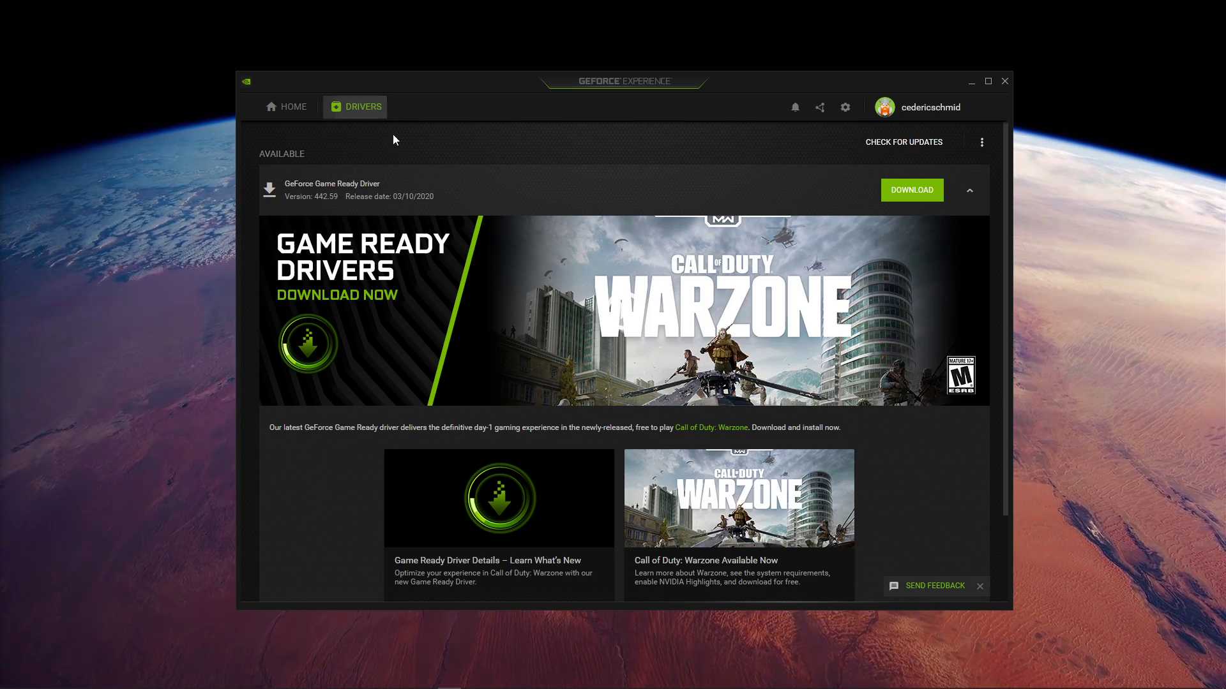
left_click(970, 190)
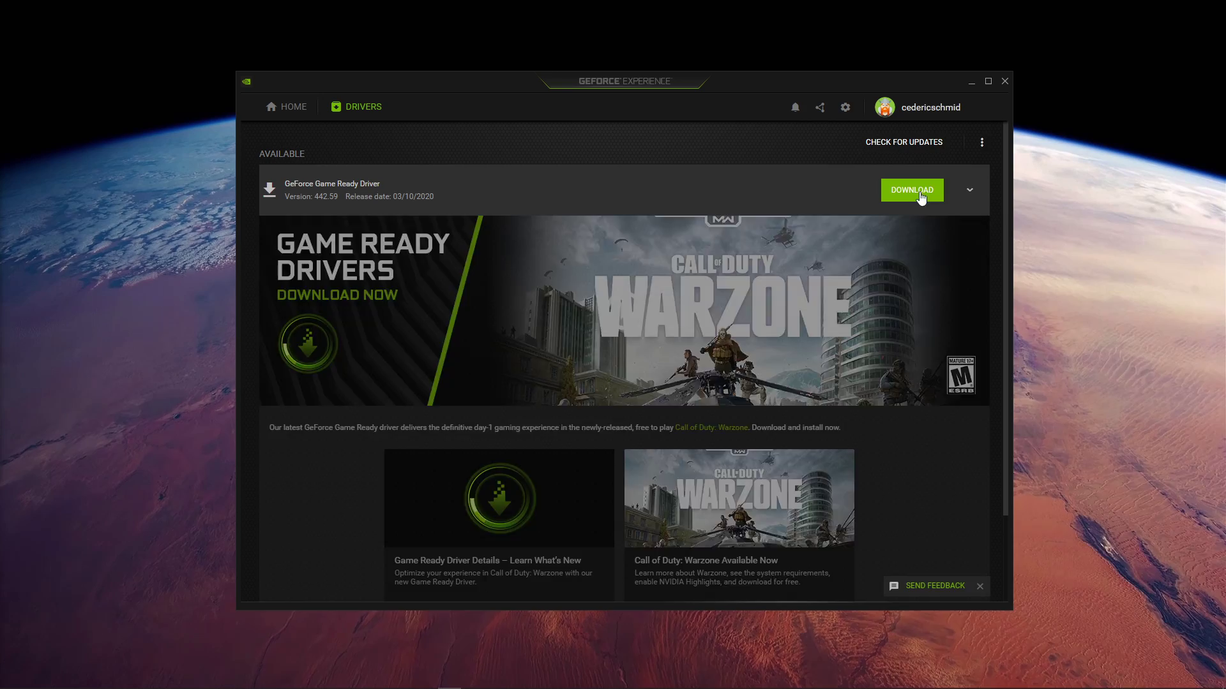
left_click(969, 190)
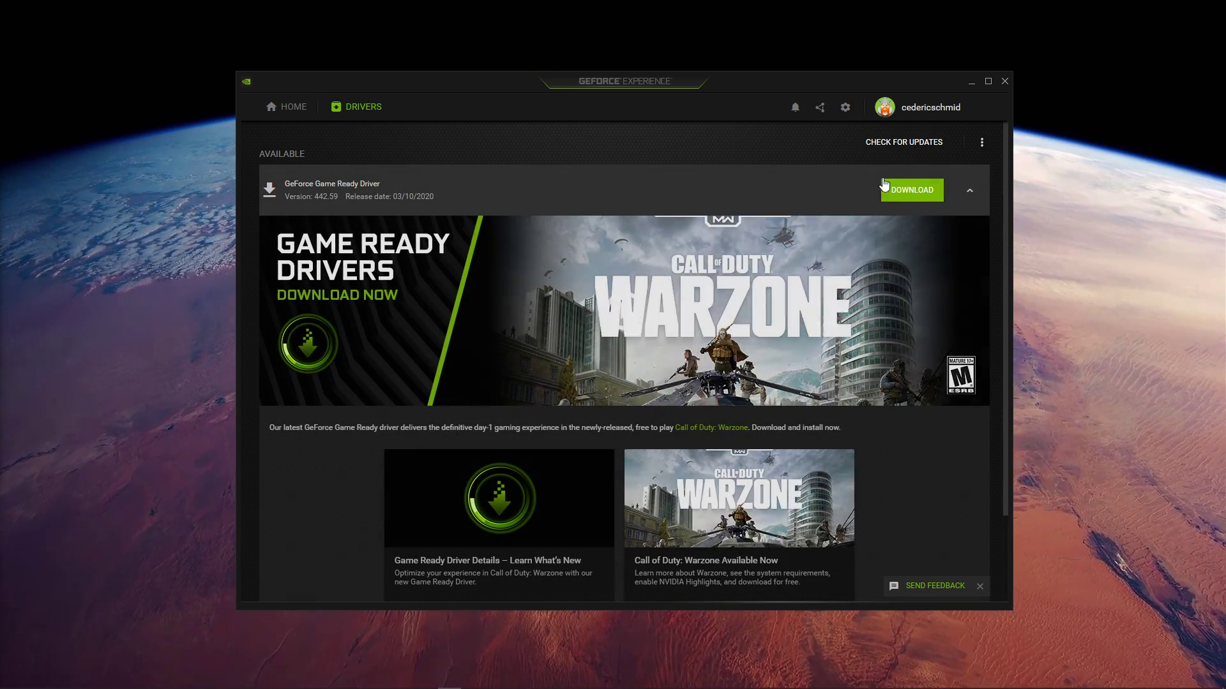